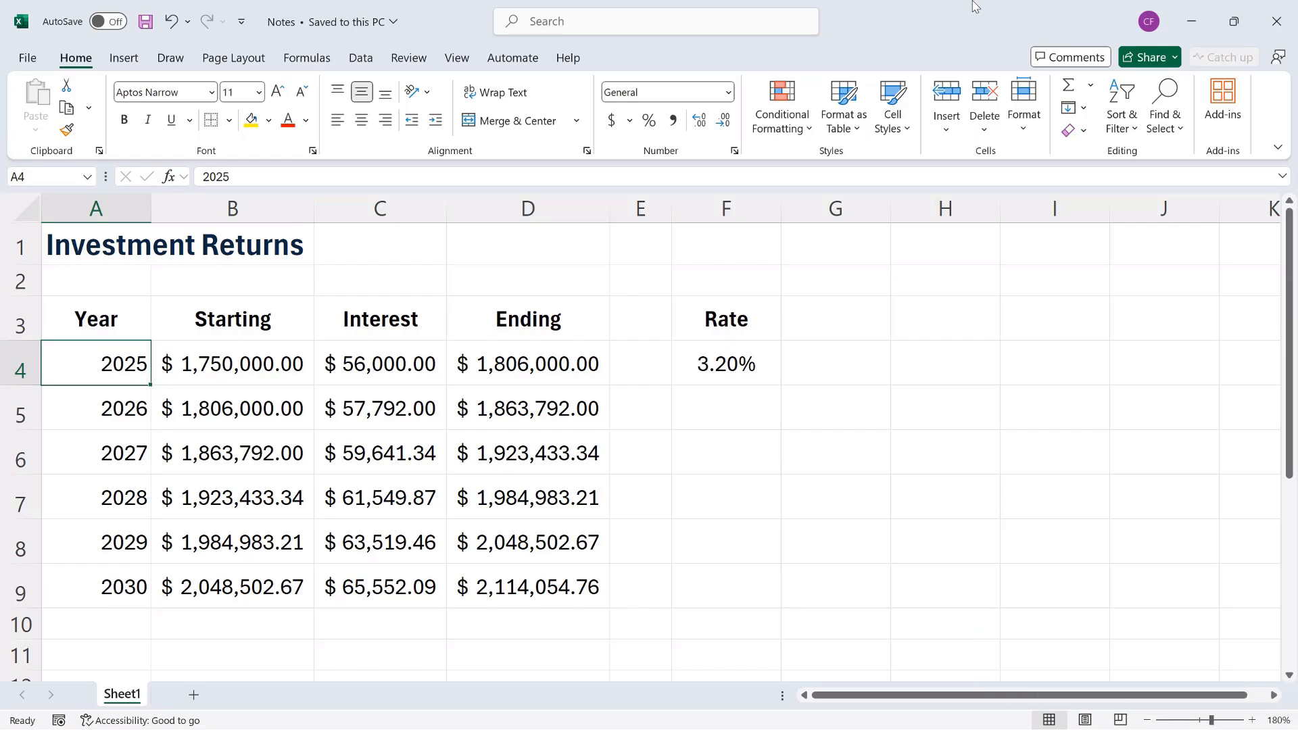
Switch the ribbon to the Review tab to show the note commands.
left_click(408, 60)
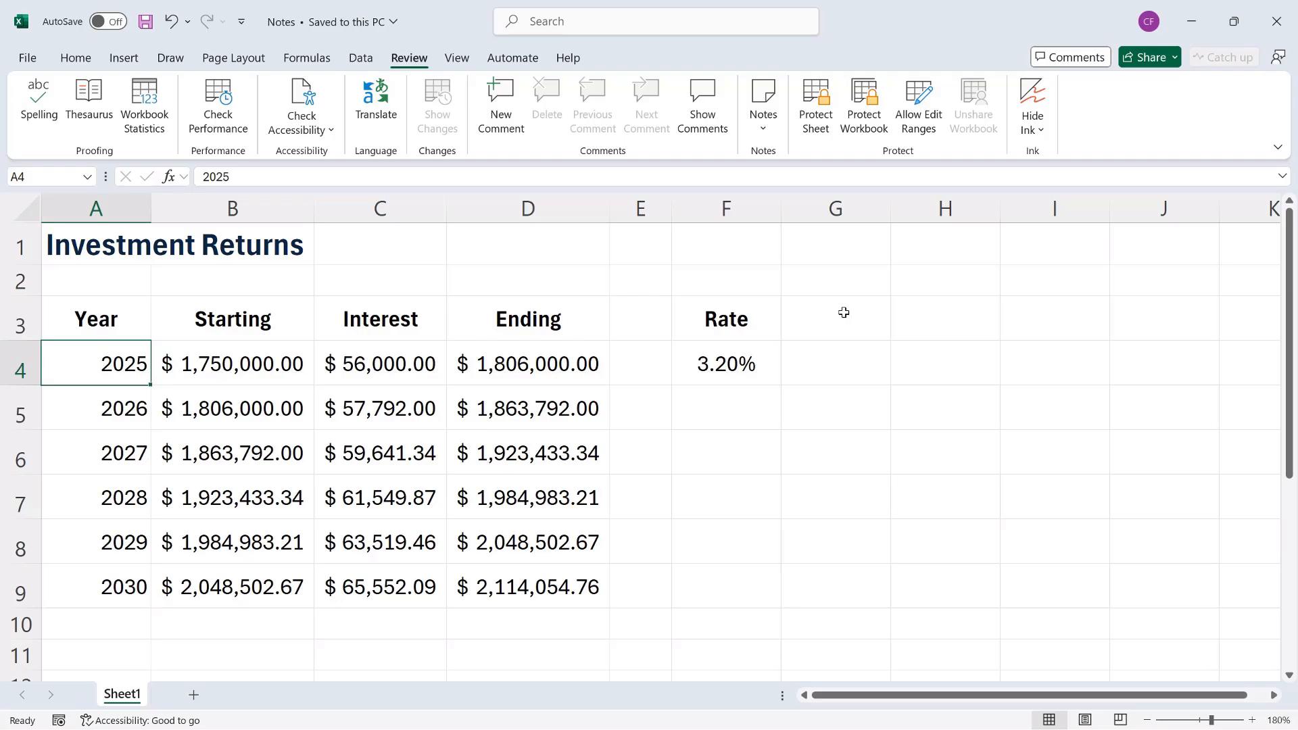
Add a note to F4 reading 'Interest rate based on US Treasuries for 1-year period.'.
left_click(736, 359)
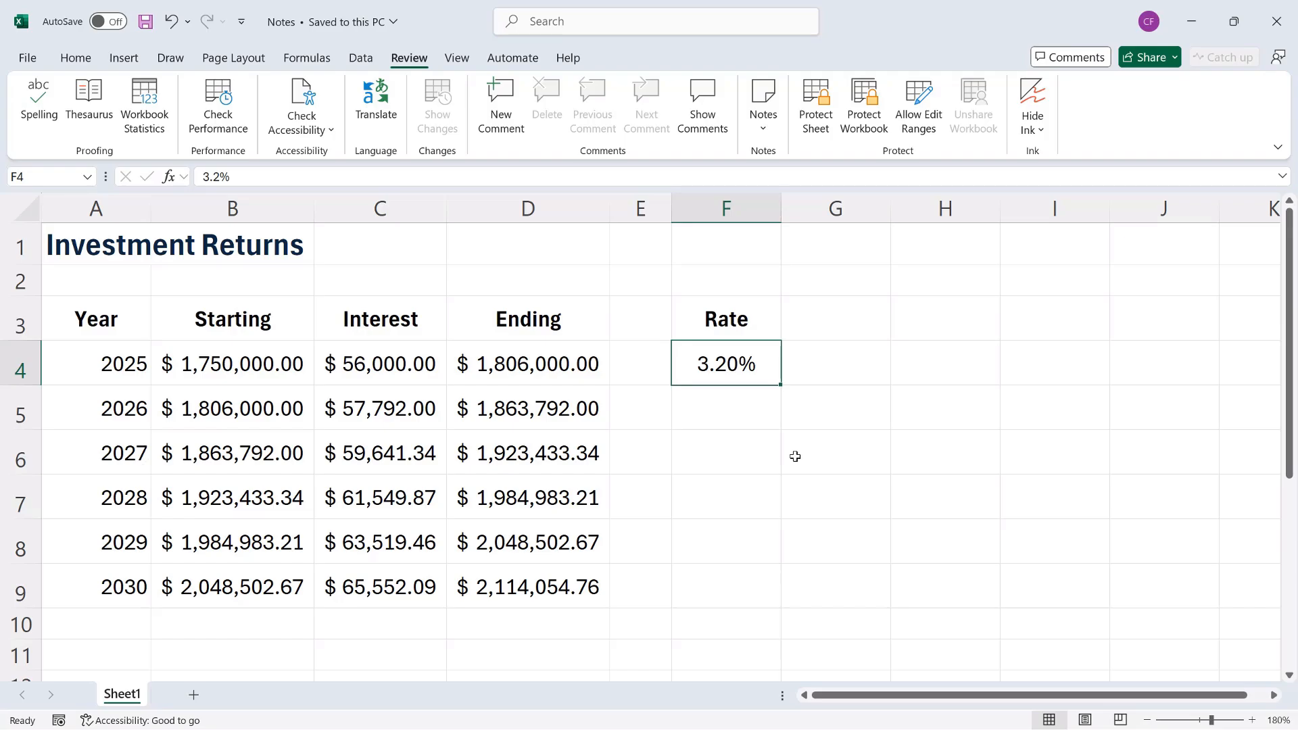
left_click(765, 131)
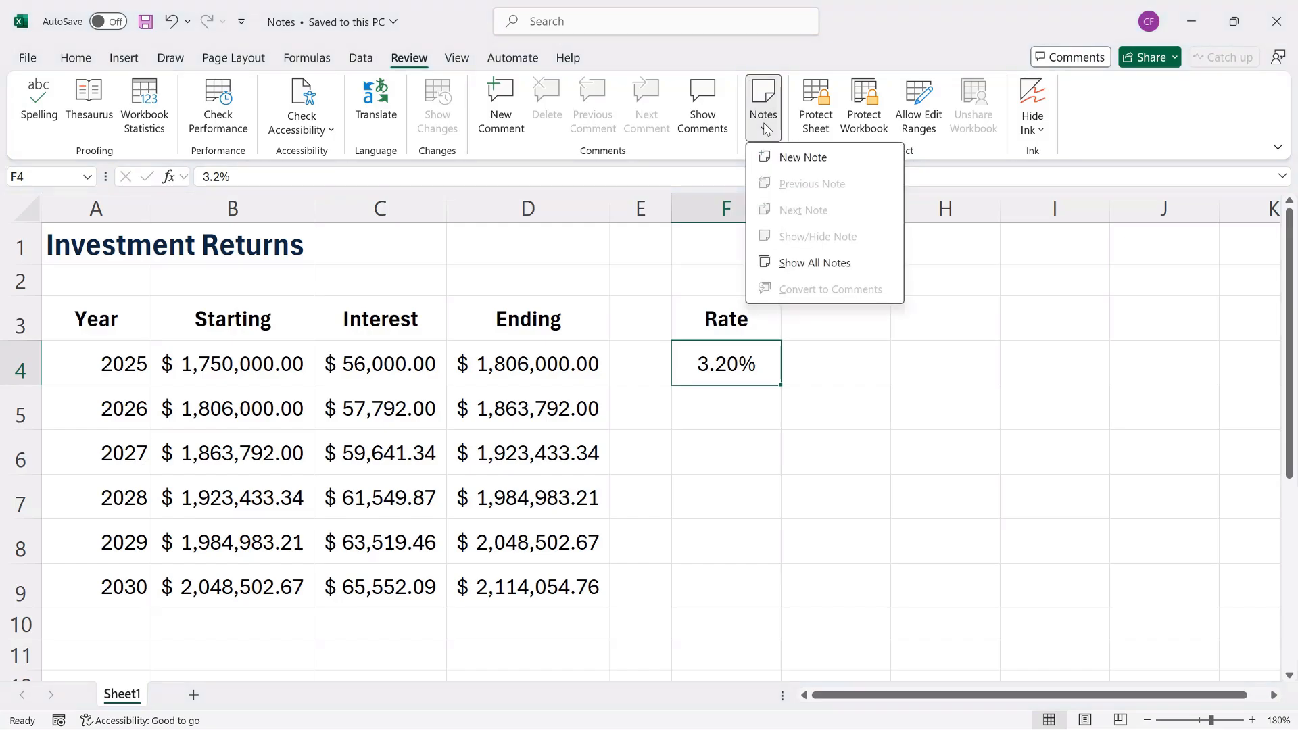
left_click(819, 157)
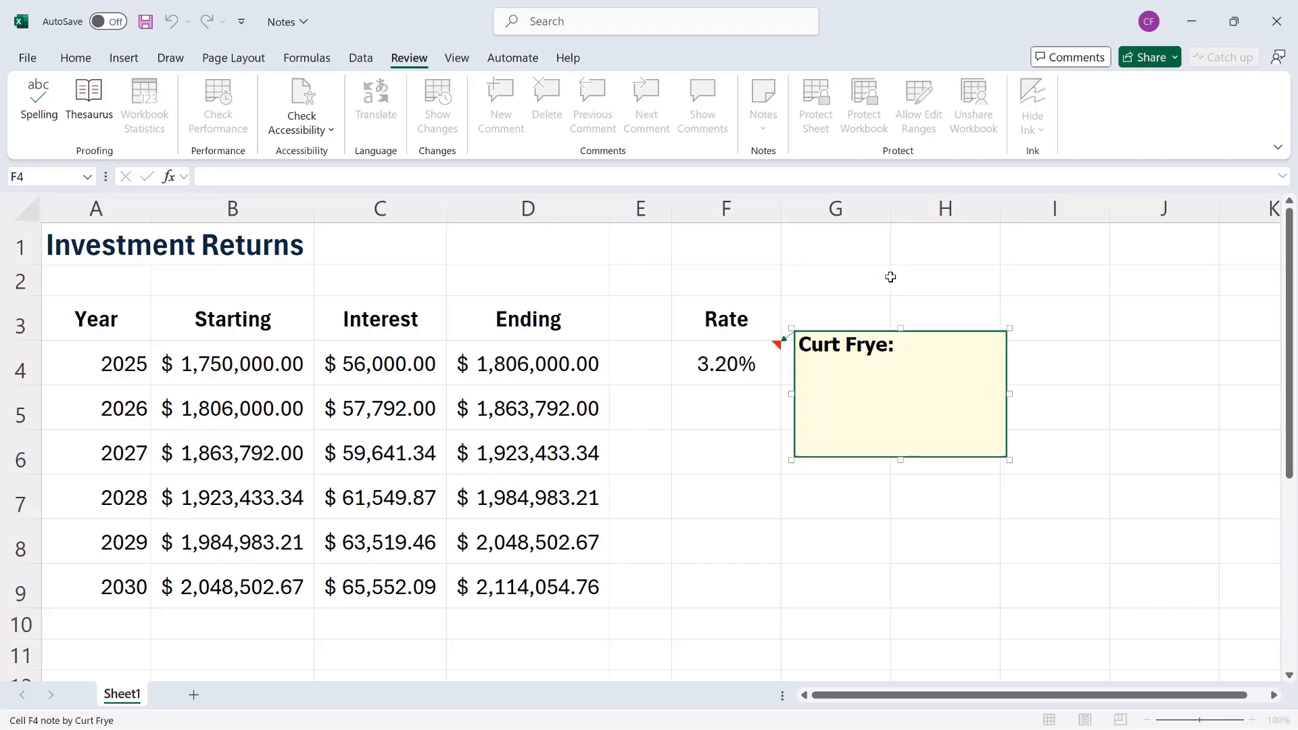
type("Interest rate ba")
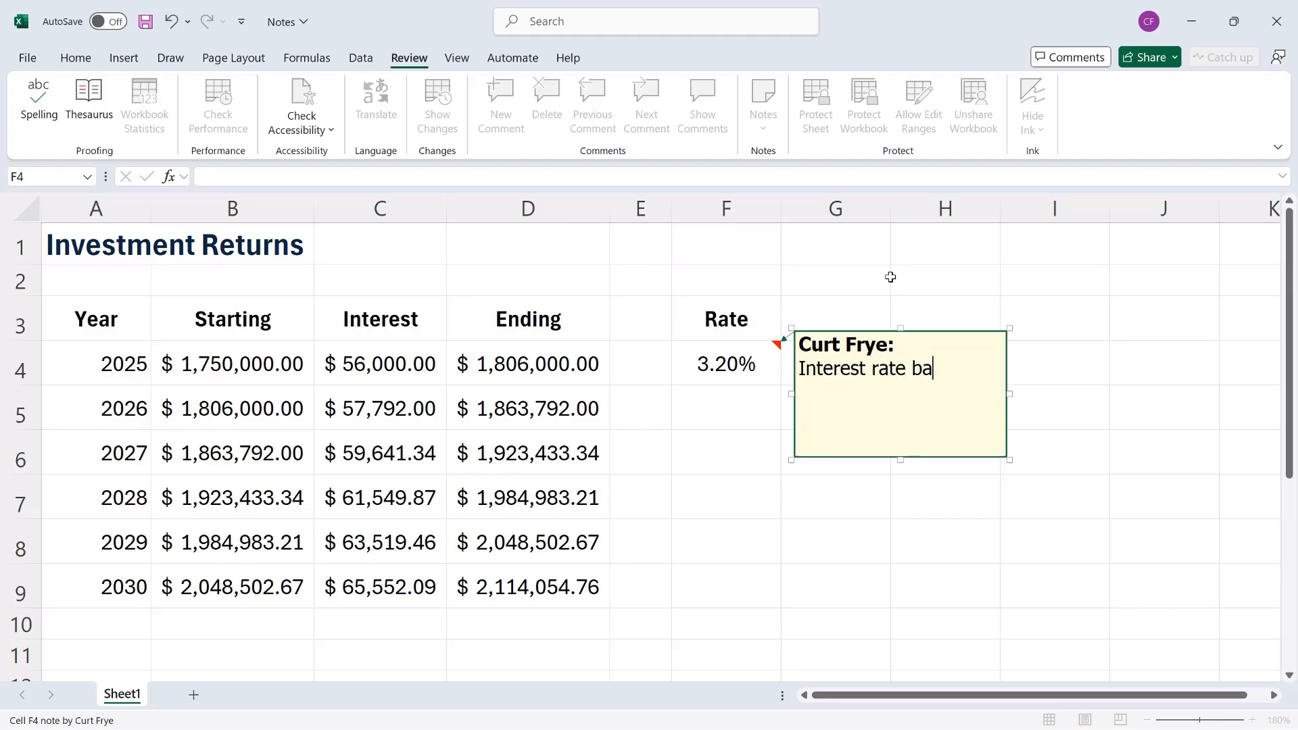
type("sed on US")
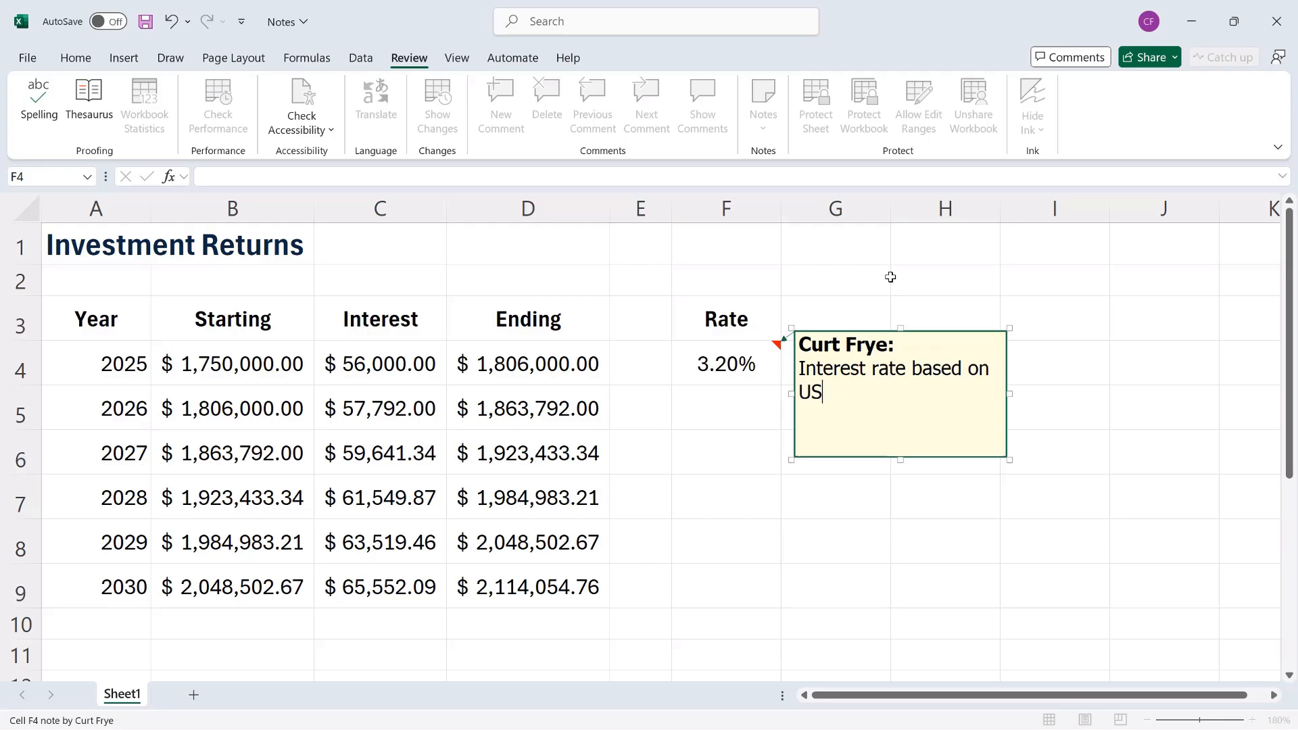
type(" Treasuries for 1")
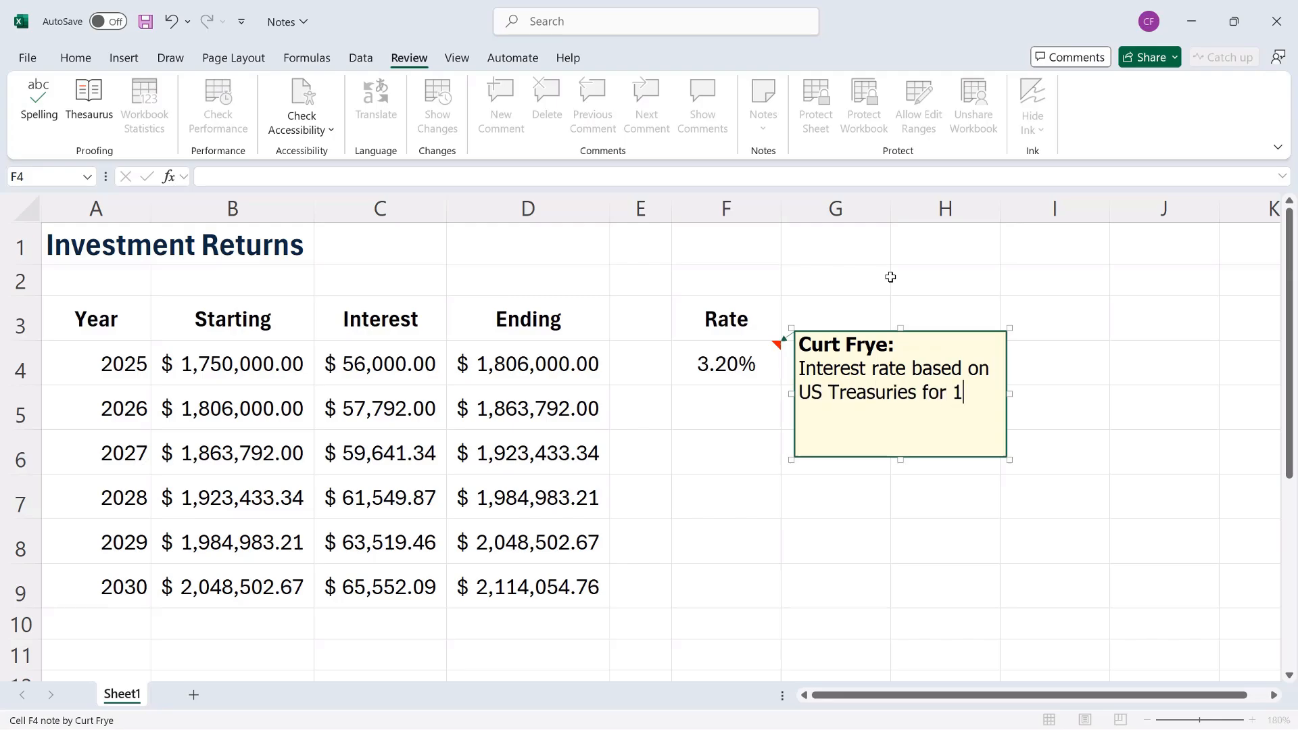
type("-year p")
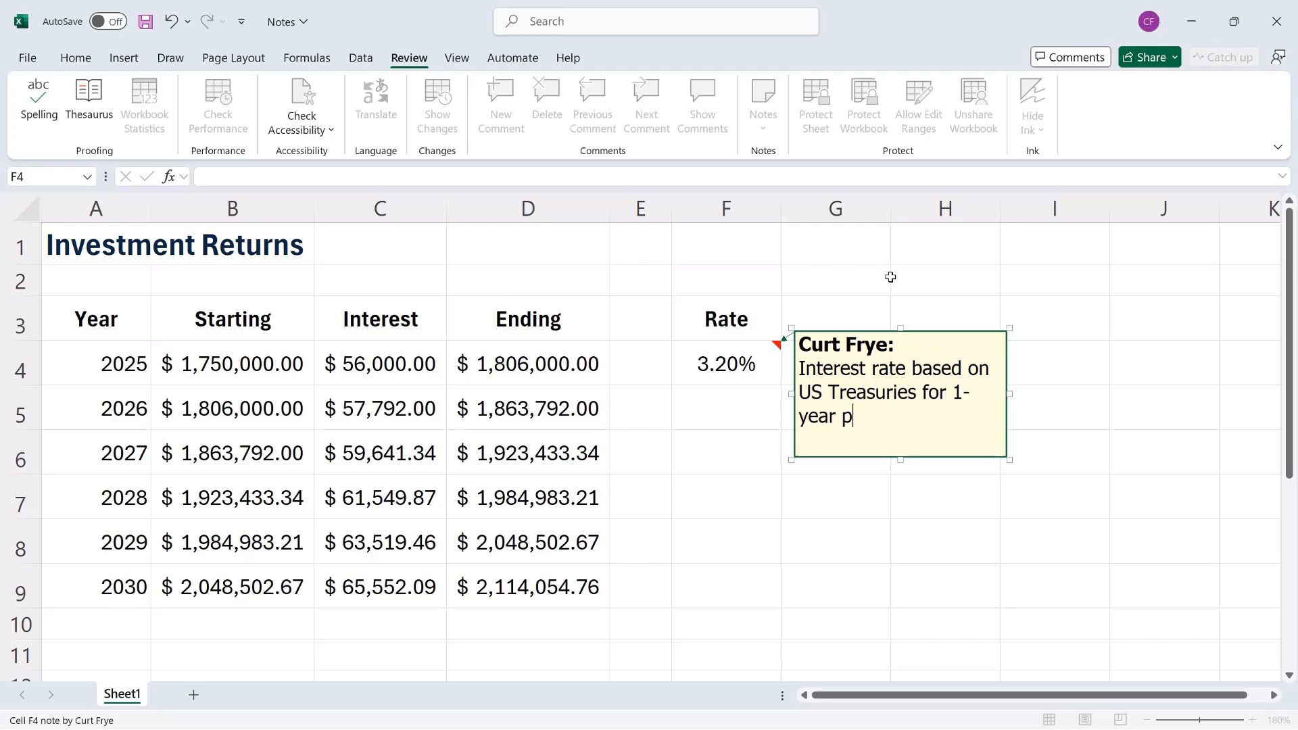
type("eriod.")
left_click(746, 400)
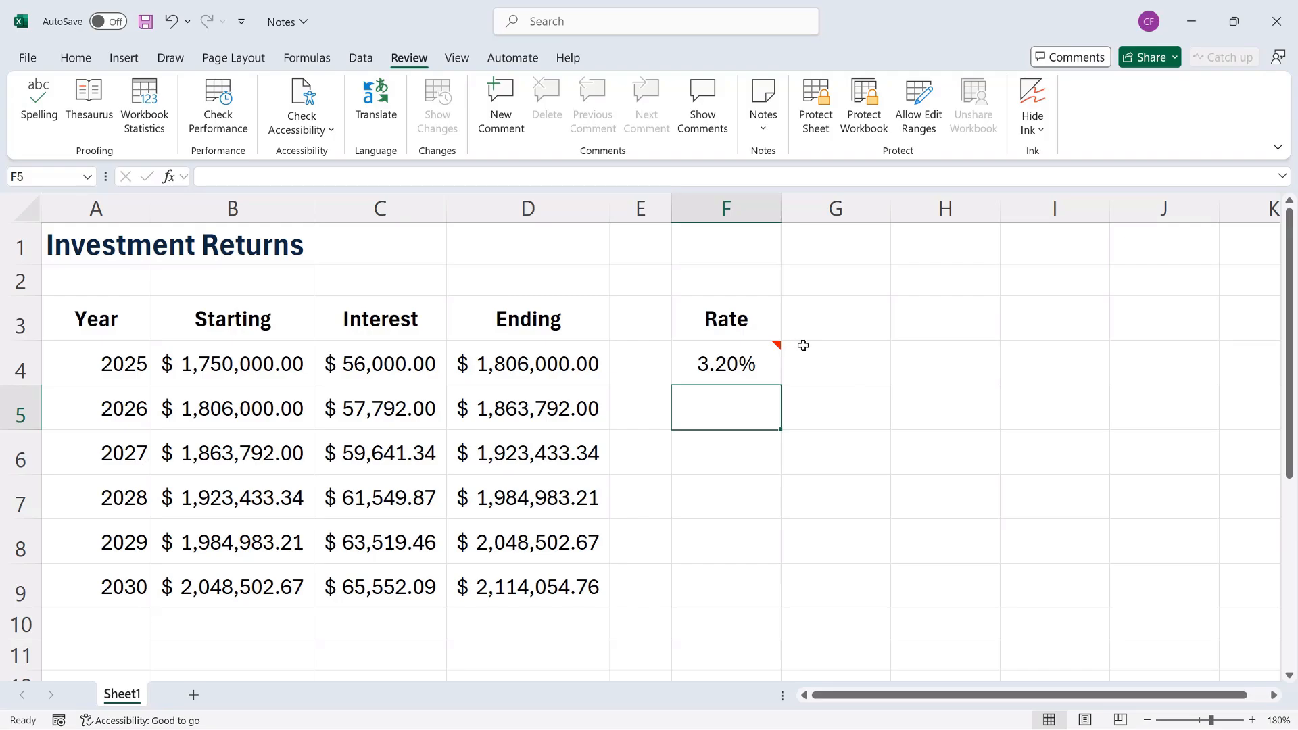
Add a note to D9 reading 'Value as of 12/31/2030.'.
mouse_move(742, 361)
left_click(582, 567)
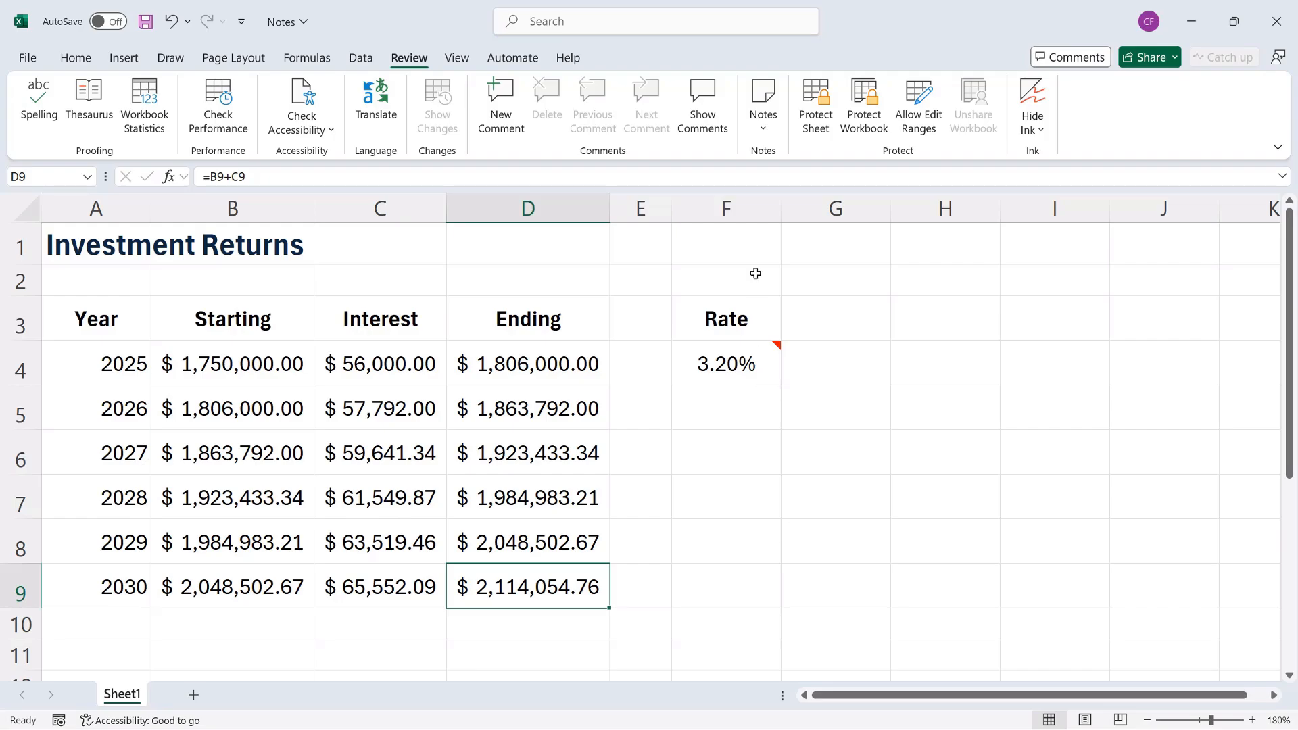
left_click(764, 132)
left_click(778, 157)
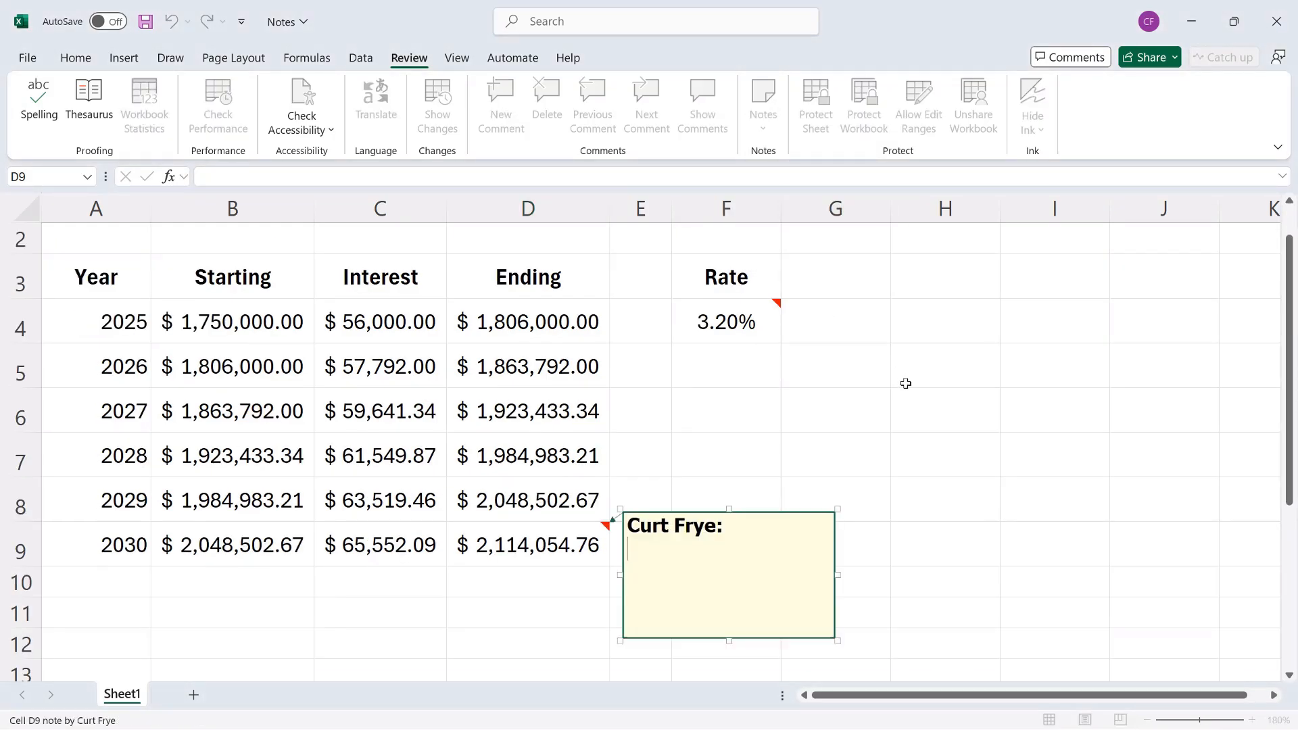
type("Value as of 1")
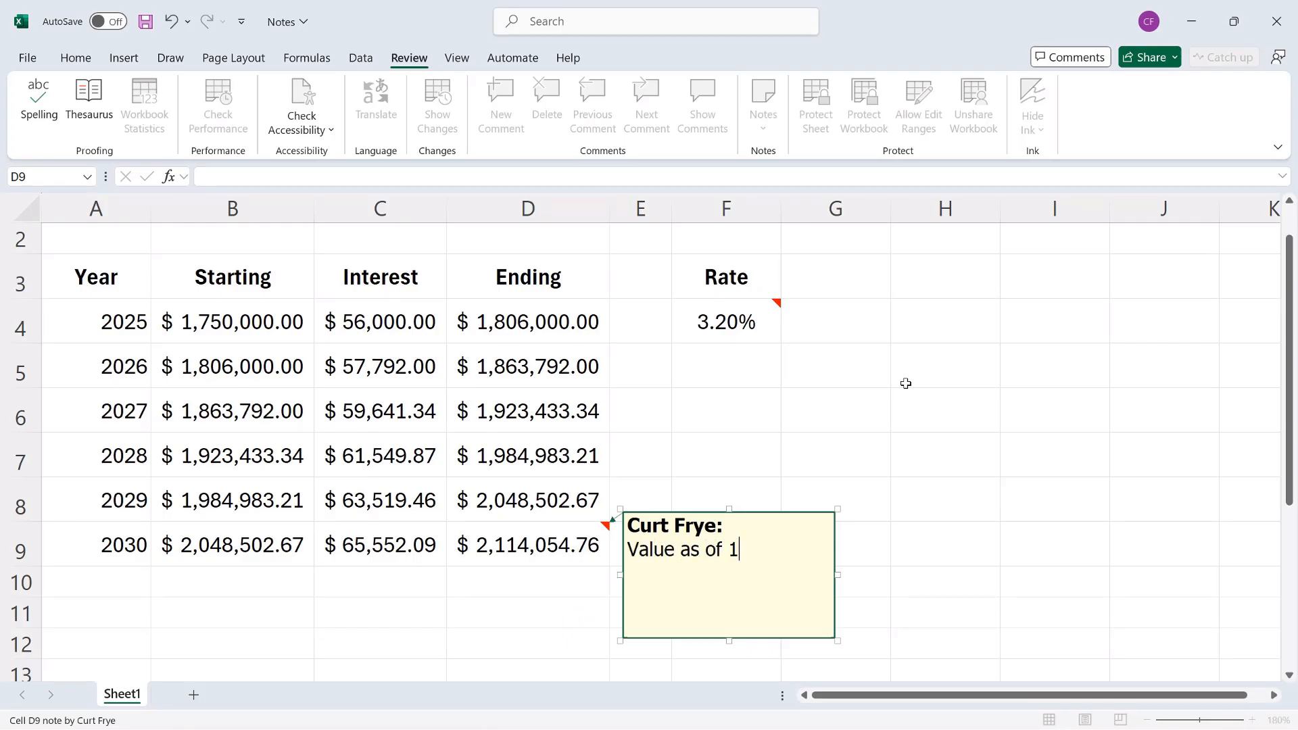
type("2/31/2030.")
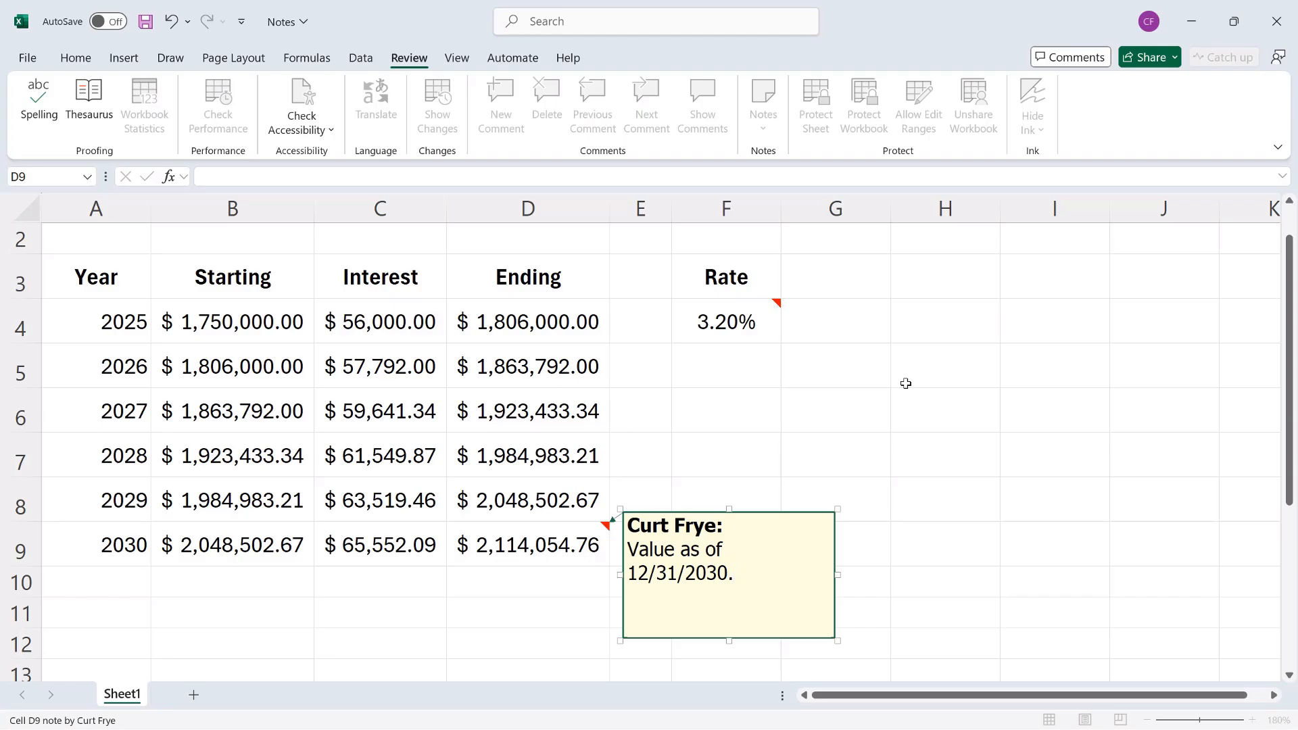
Resize the D9 note wider and shorter so its text fits one line.
left_click_drag(838, 575, 857, 575)
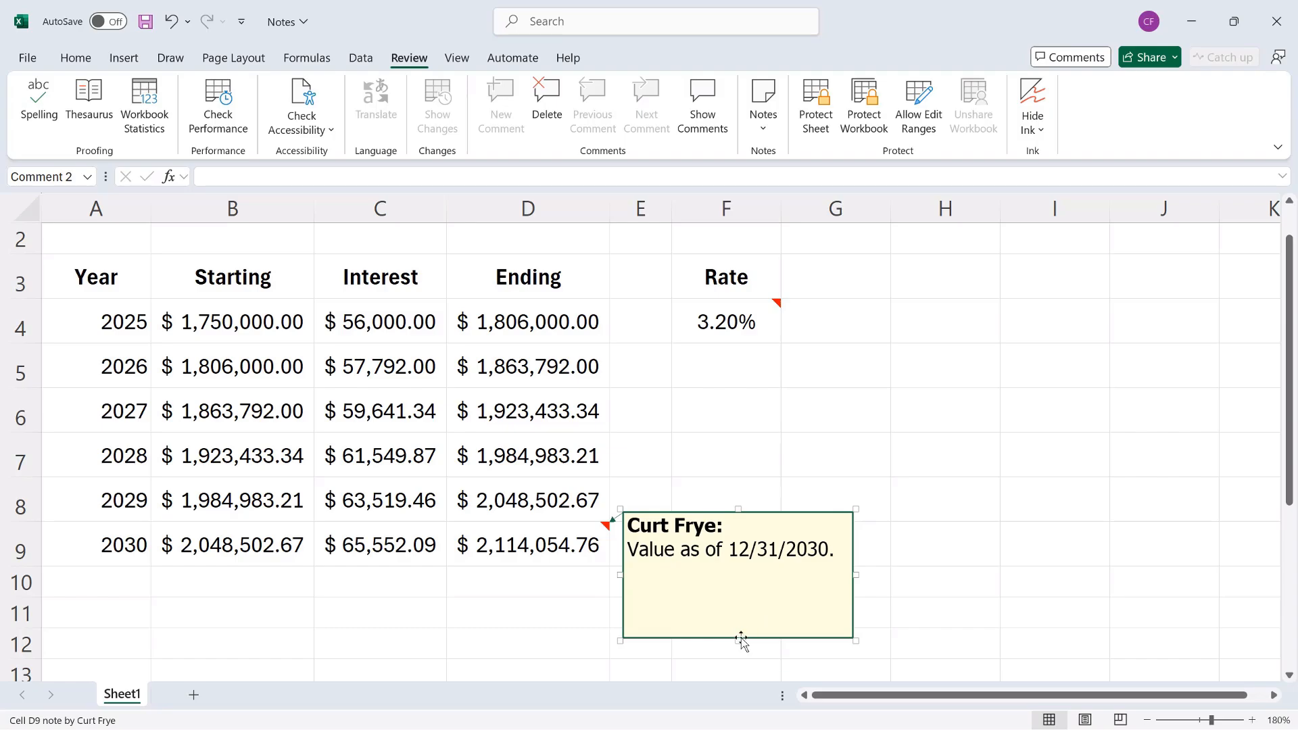
left_click_drag(738, 639, 739, 587)
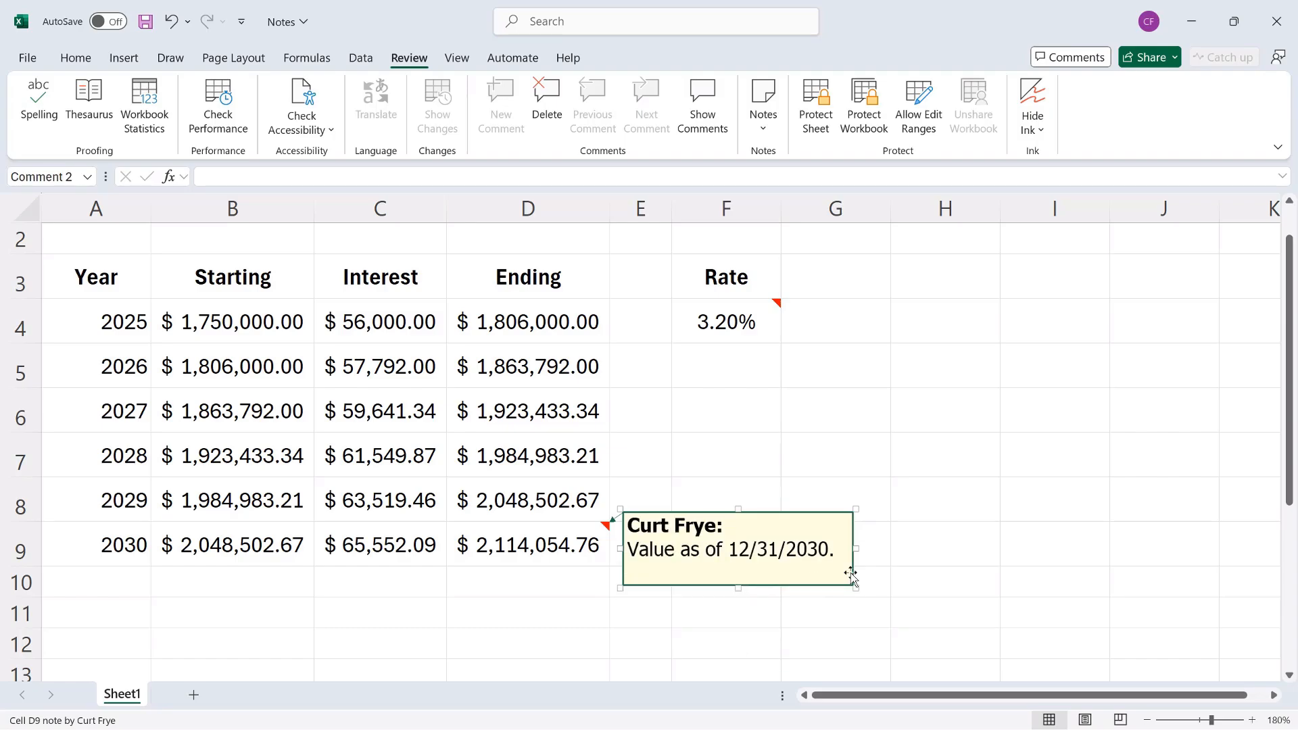
scroll(903, 573, "up", 1)
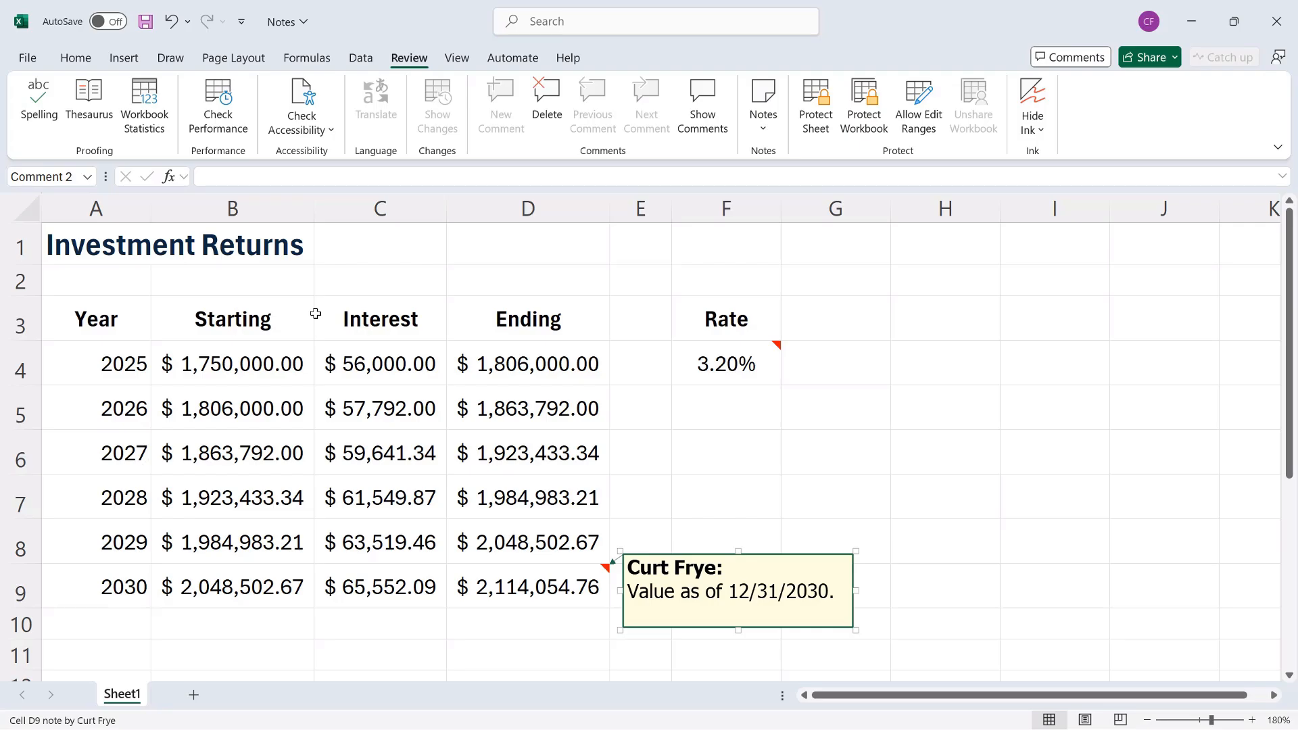
Close the D9 note and jump to the previous note, continuing from the workbook's beginning.
left_click(114, 327)
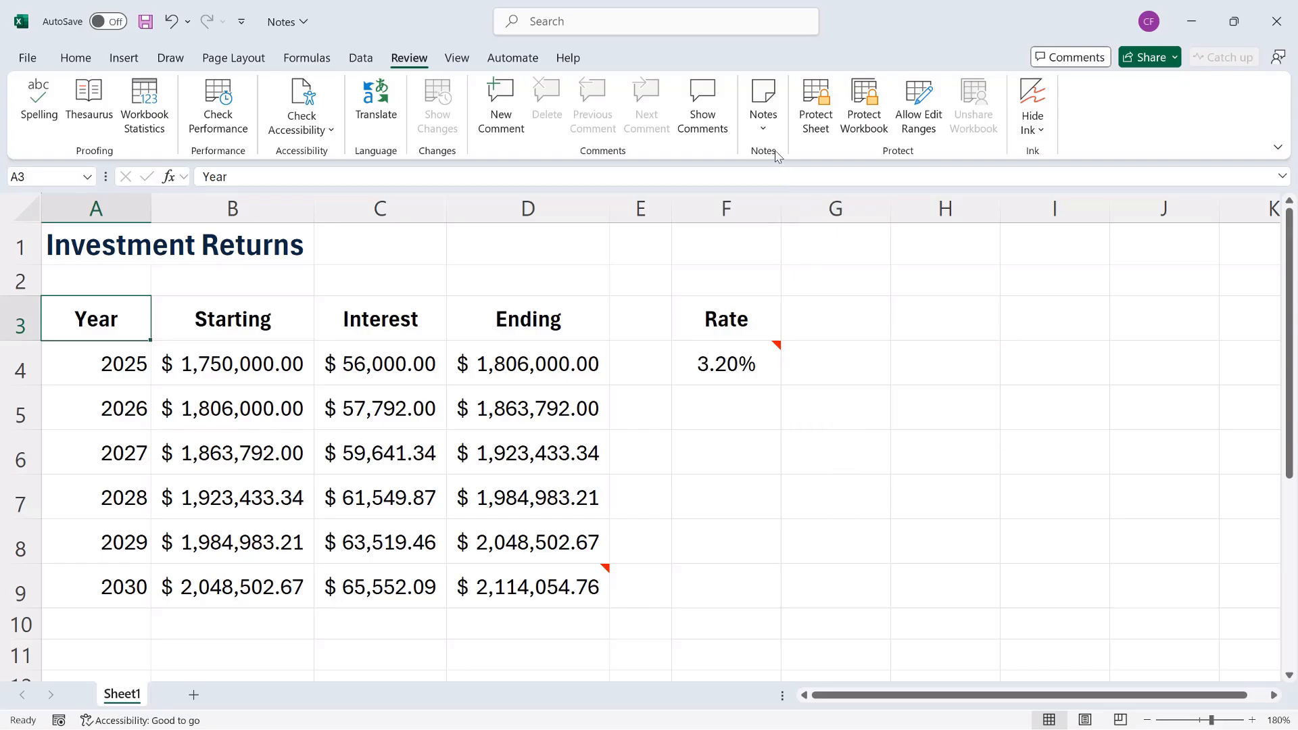
left_click(766, 120)
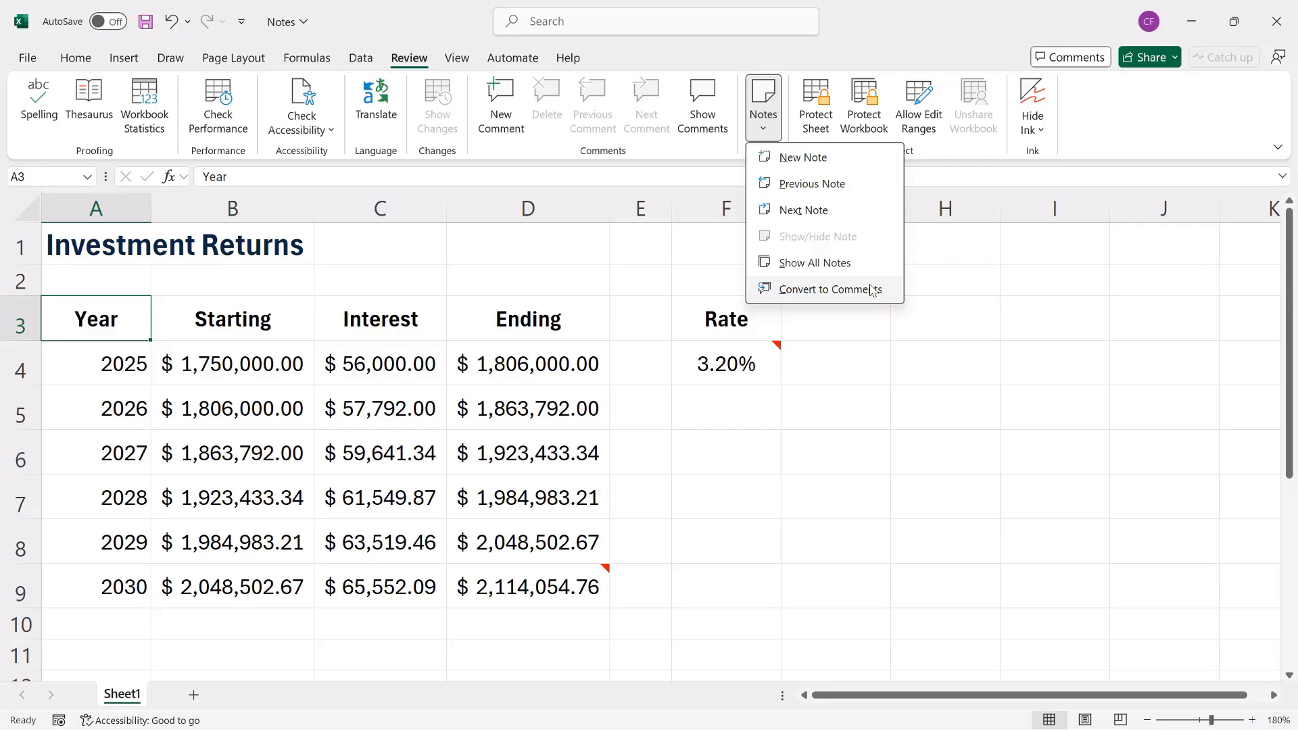
left_click(845, 190)
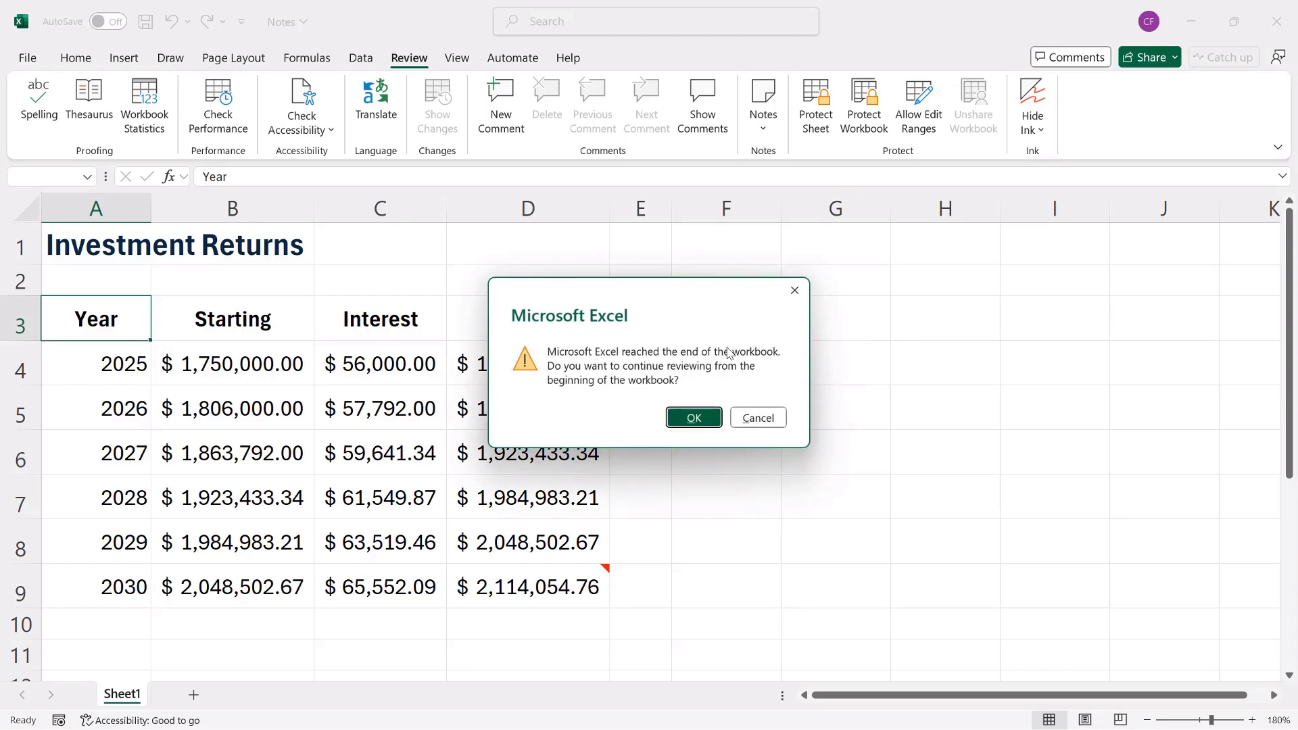
left_click(703, 422)
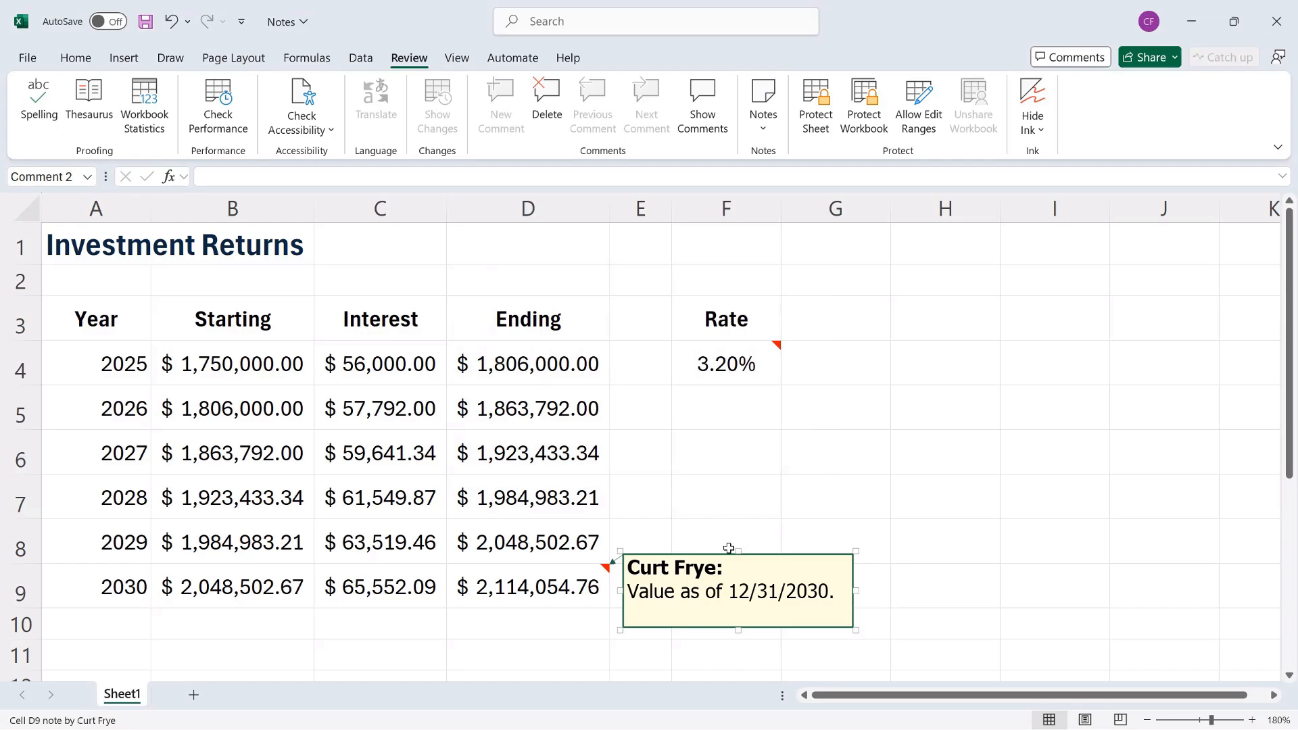
Step back to the F4 note, forward to the D9 note, then show all notes.
left_click(763, 125)
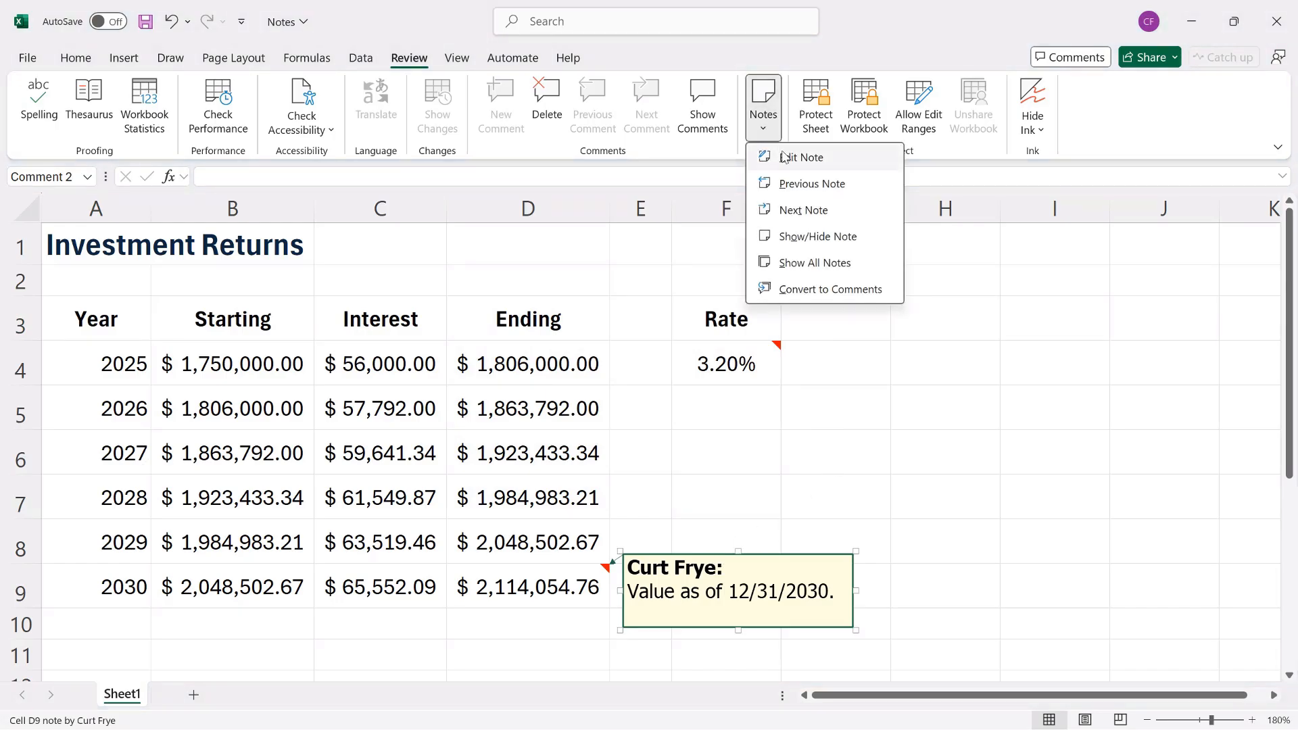
left_click(797, 183)
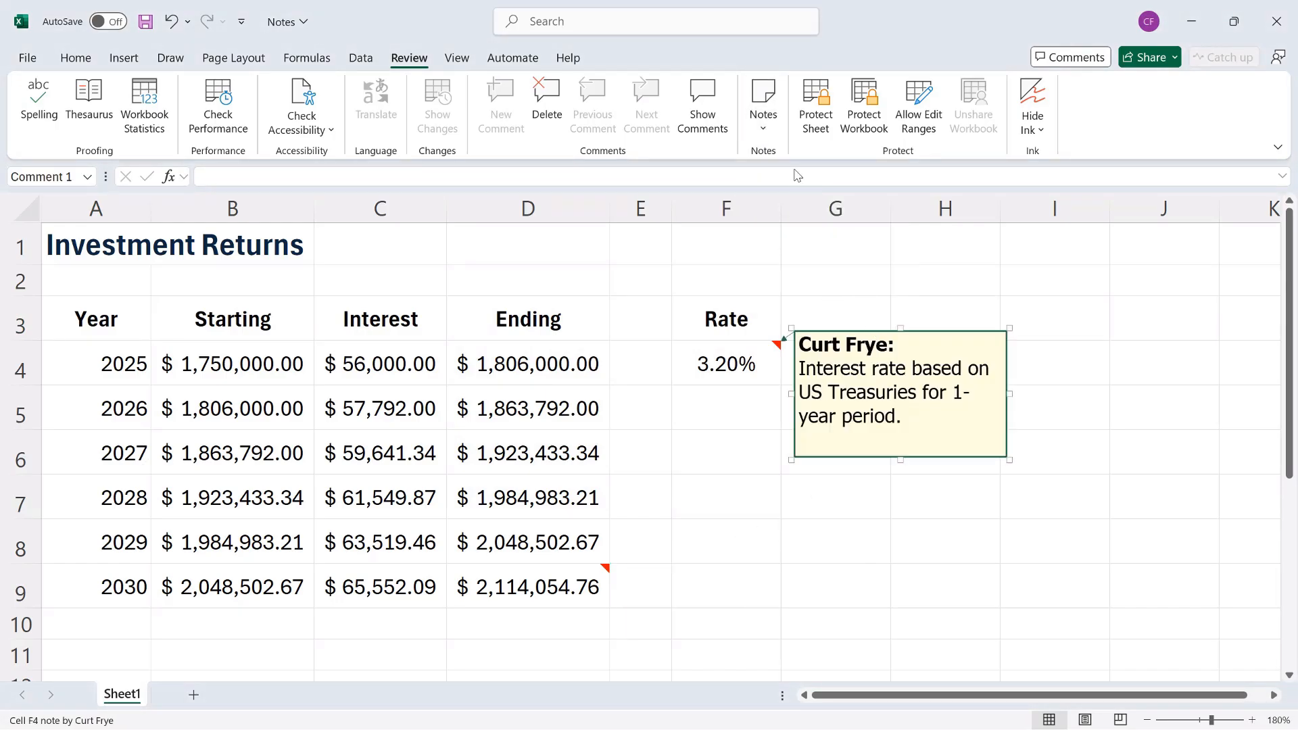
left_click(763, 123)
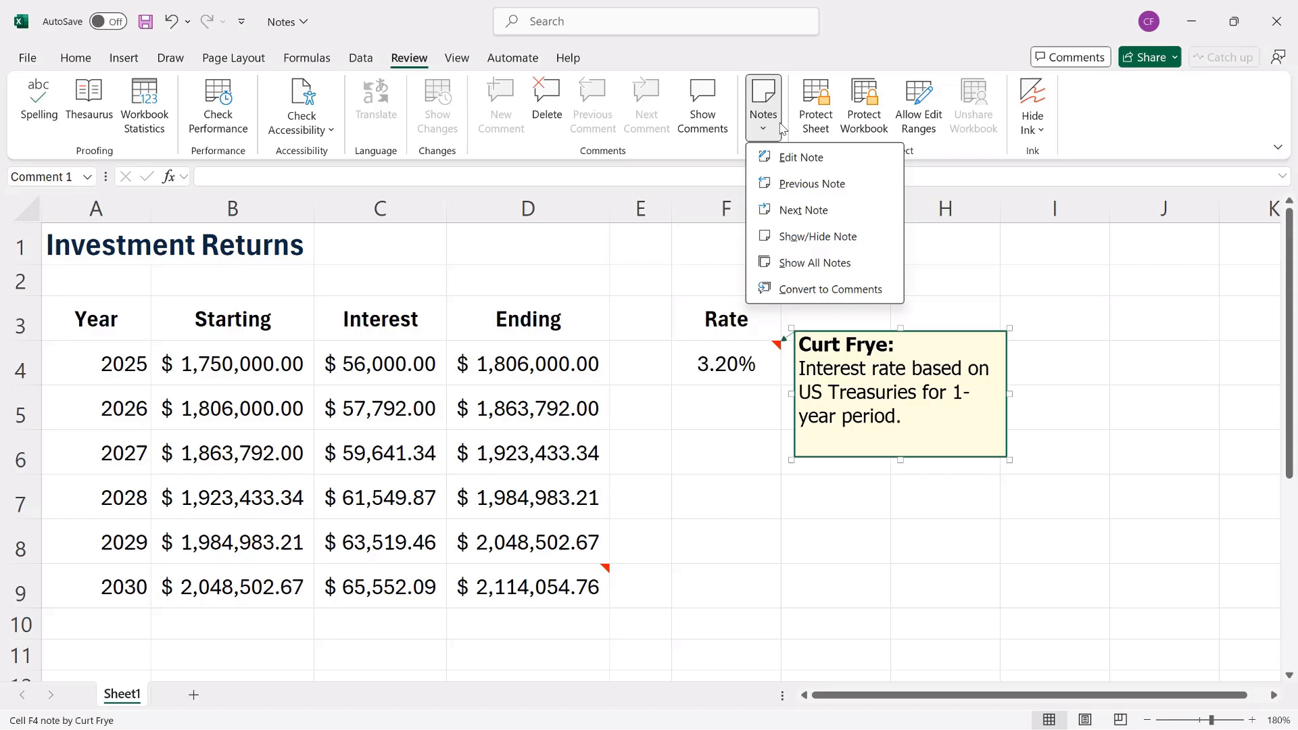
left_click(813, 207)
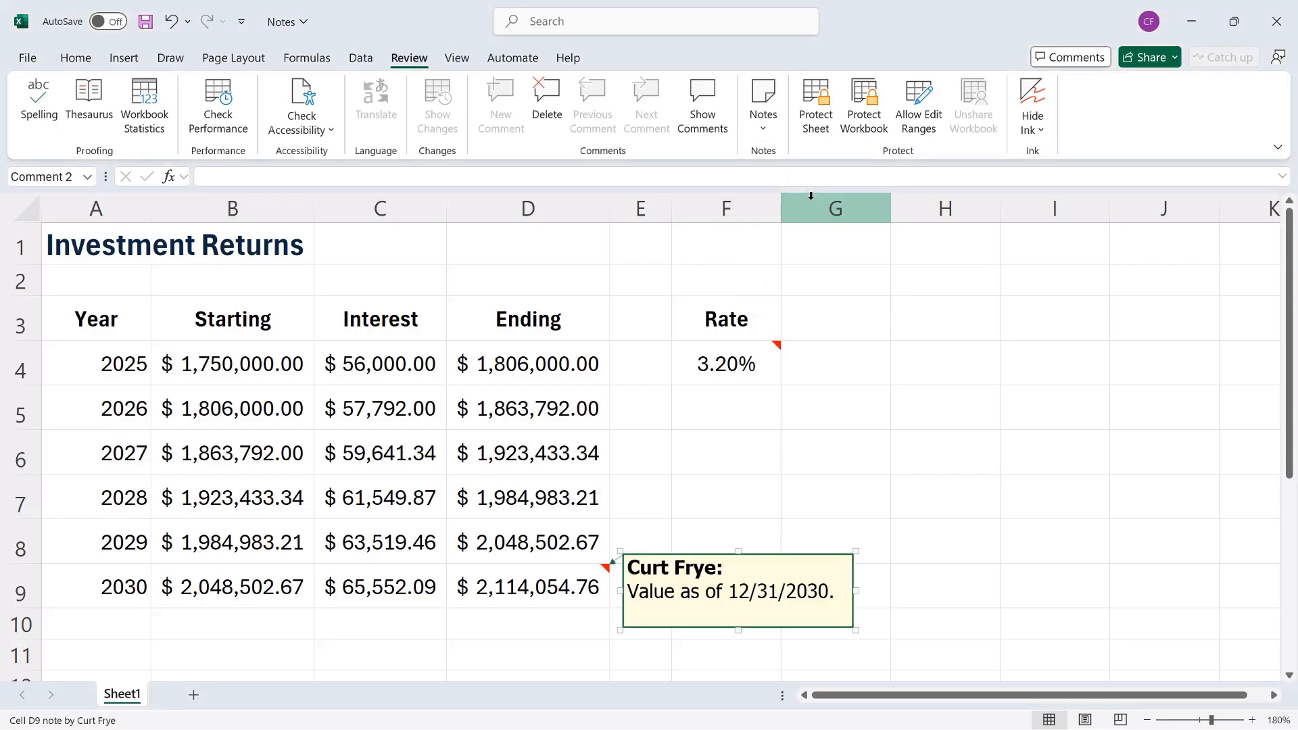
left_click(769, 129)
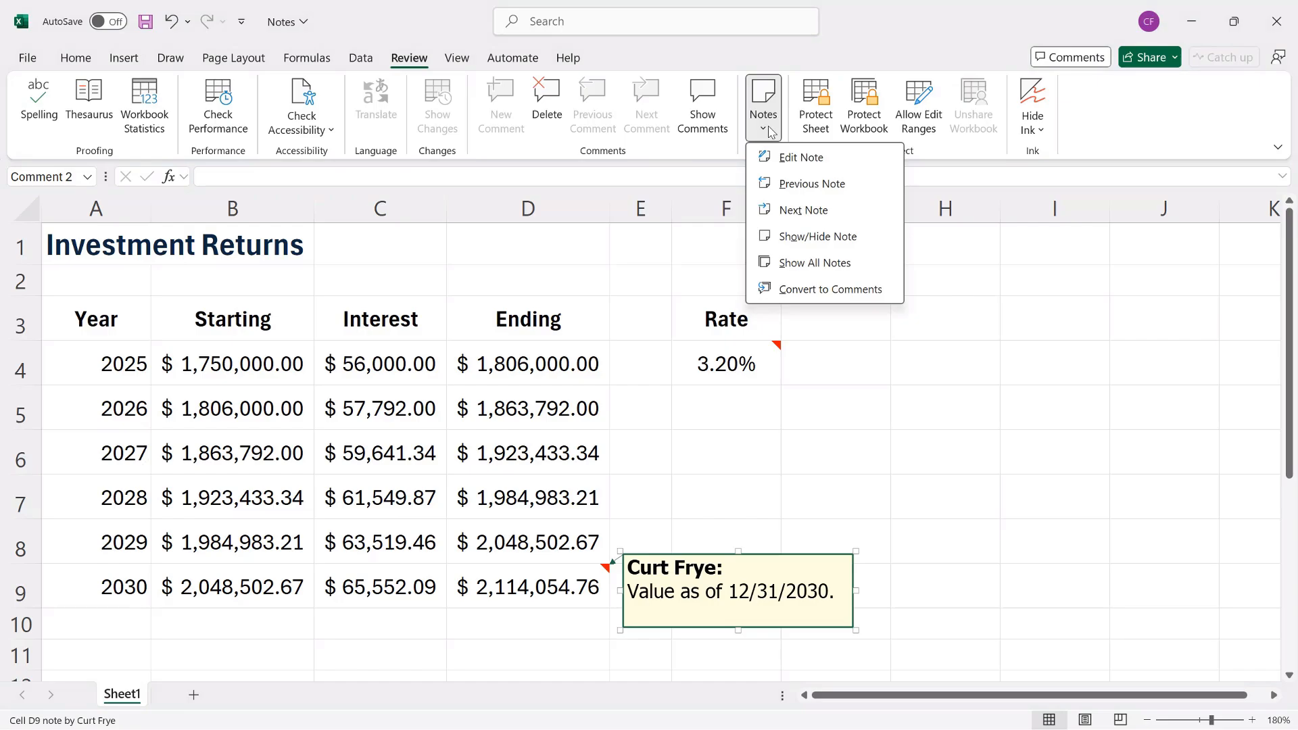
left_click(850, 269)
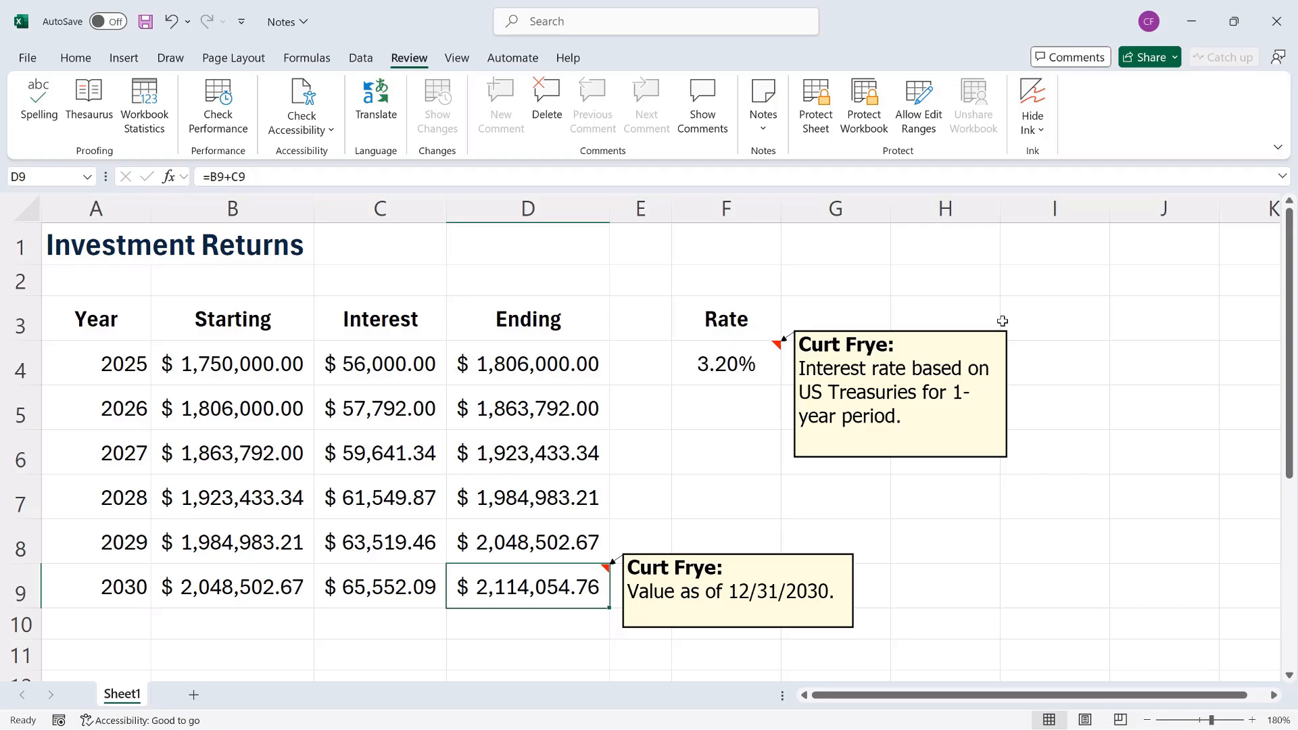
Turn off Show All Notes so only the F4 and D9 note indicators remain.
left_click(763, 112)
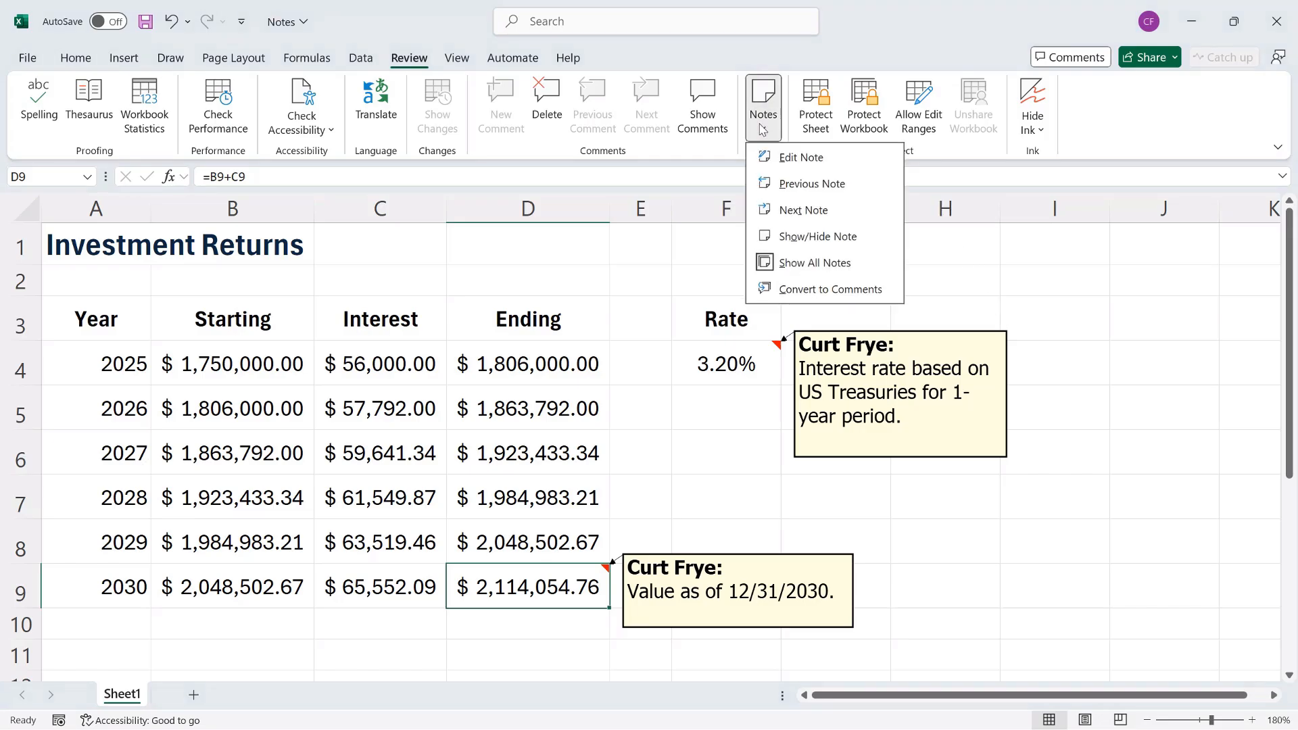
left_click(857, 265)
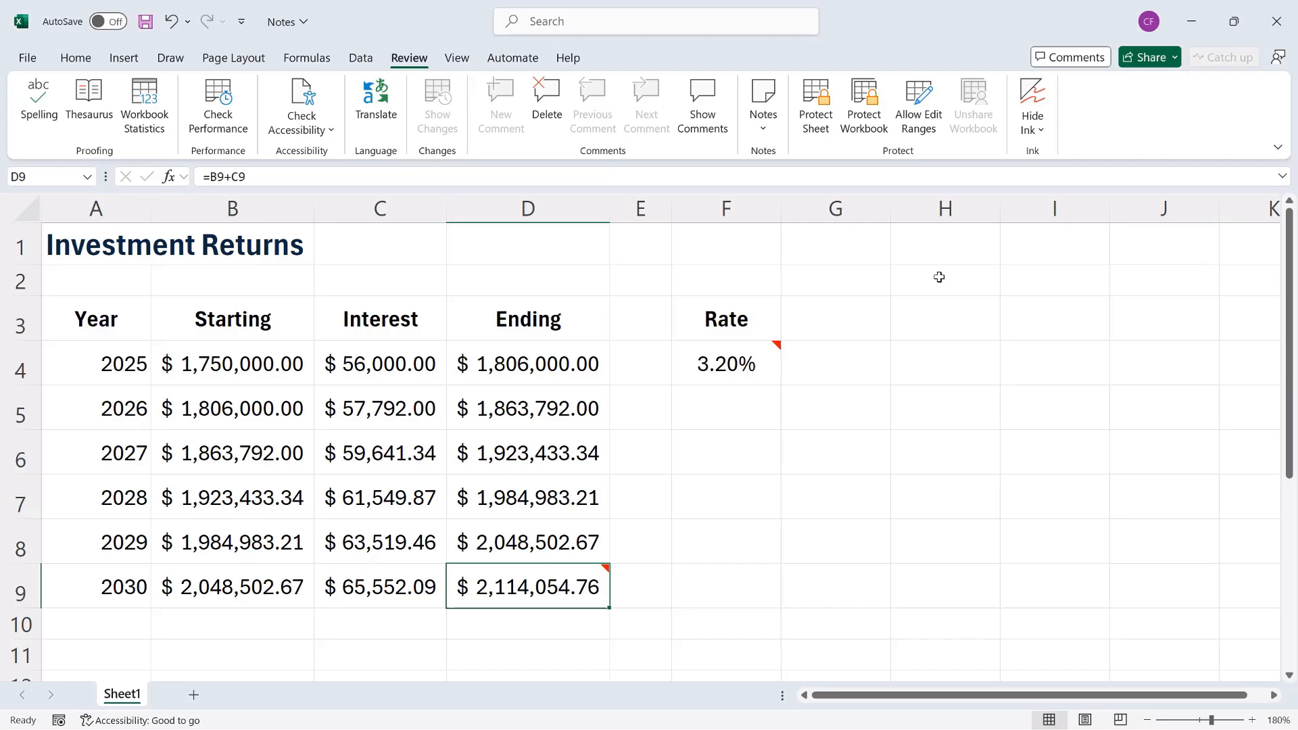
mouse_move(755, 347)
left_click(765, 115)
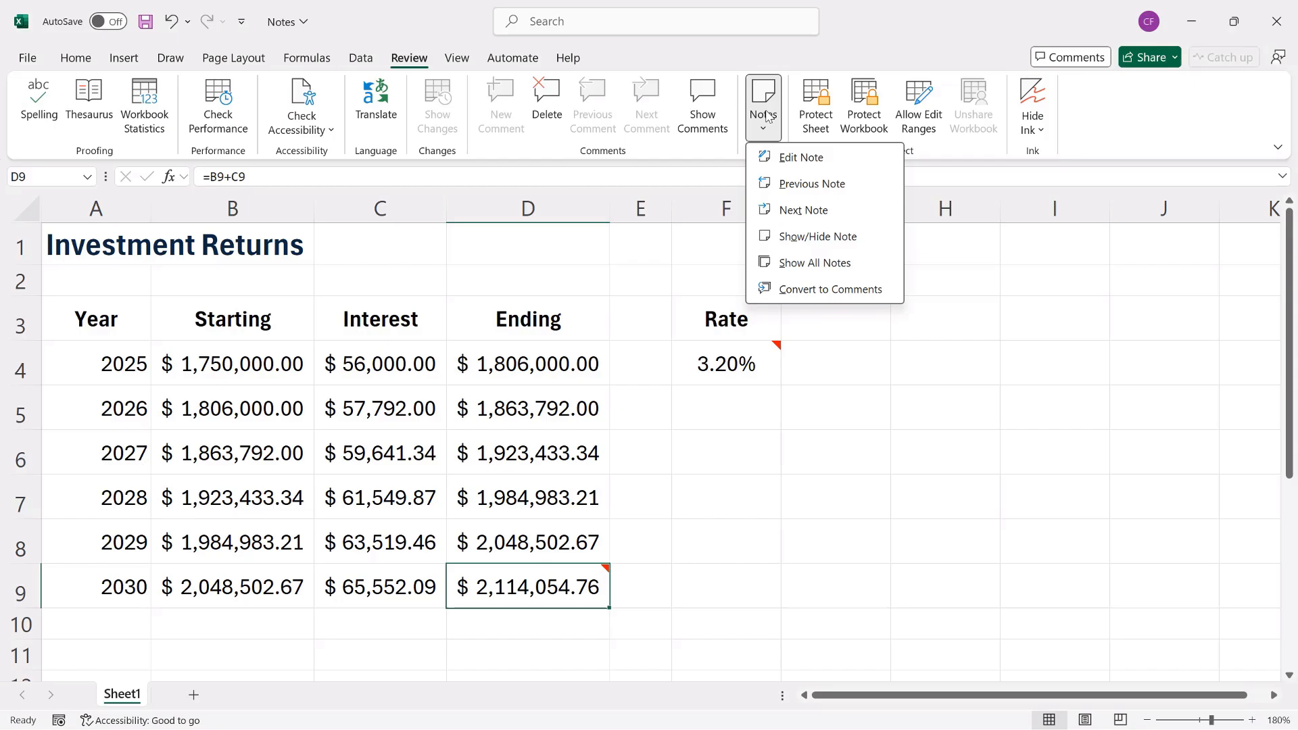
left_click(885, 25)
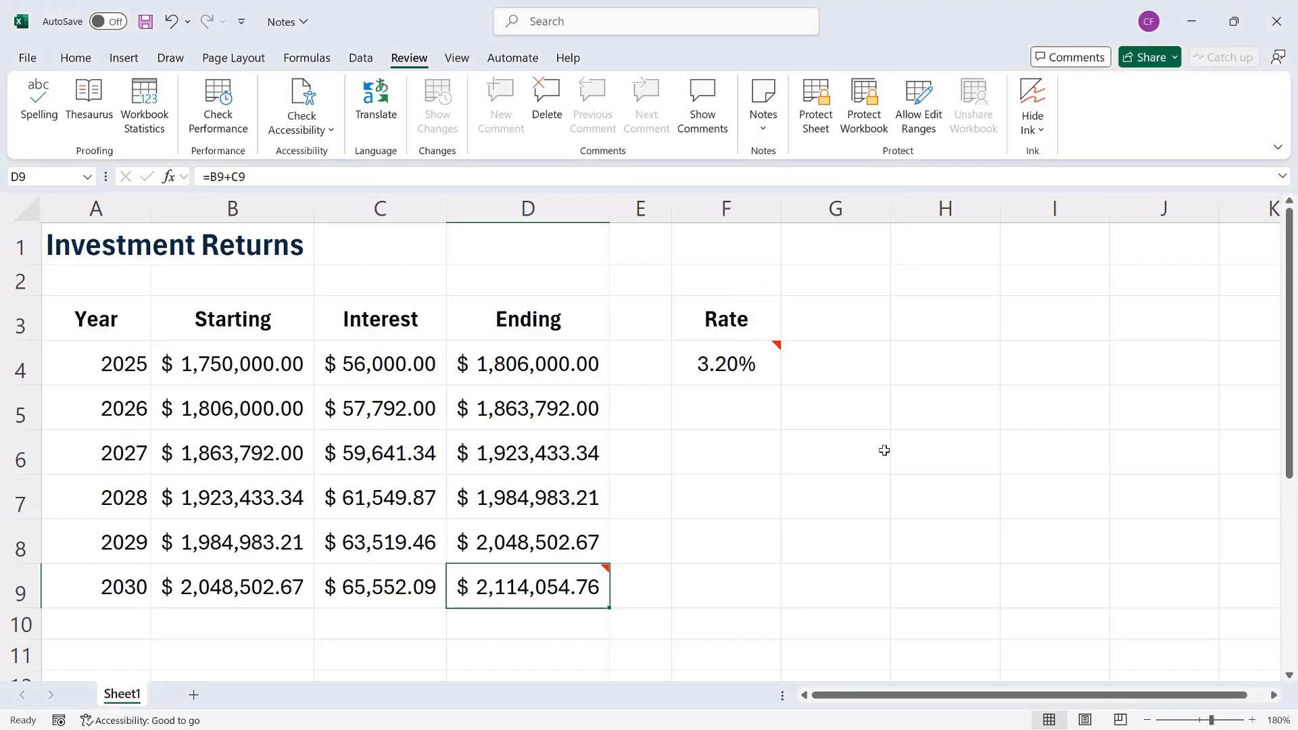
Delete the note on F4, undo the deletion, then redo it.
mouse_move(722, 367)
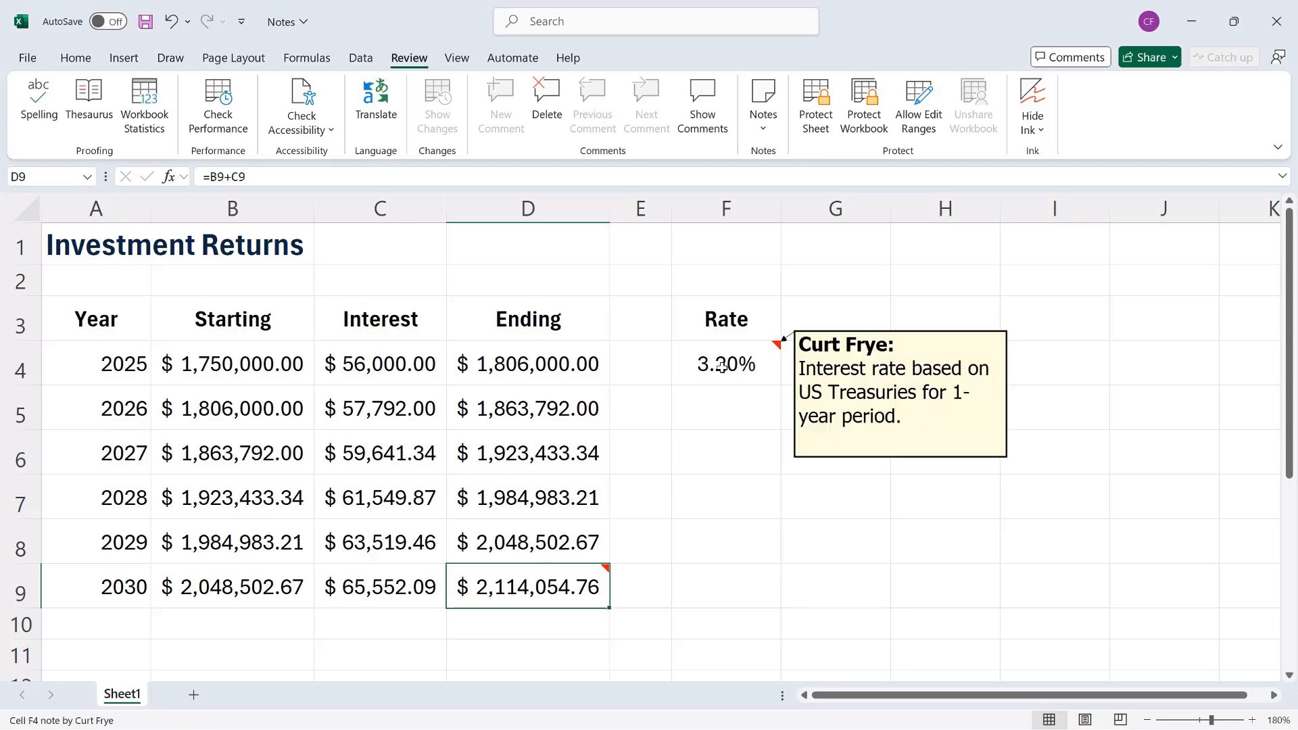
left_click(722, 367)
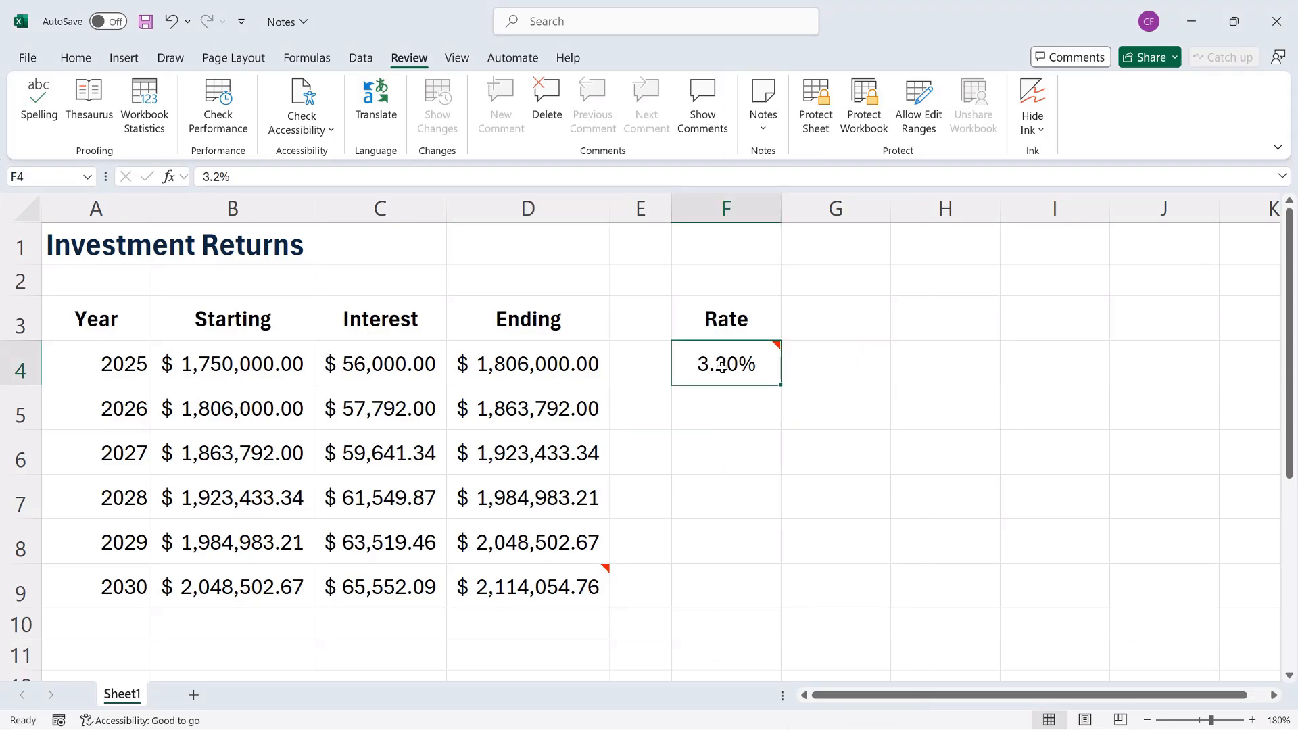
right_click(723, 371)
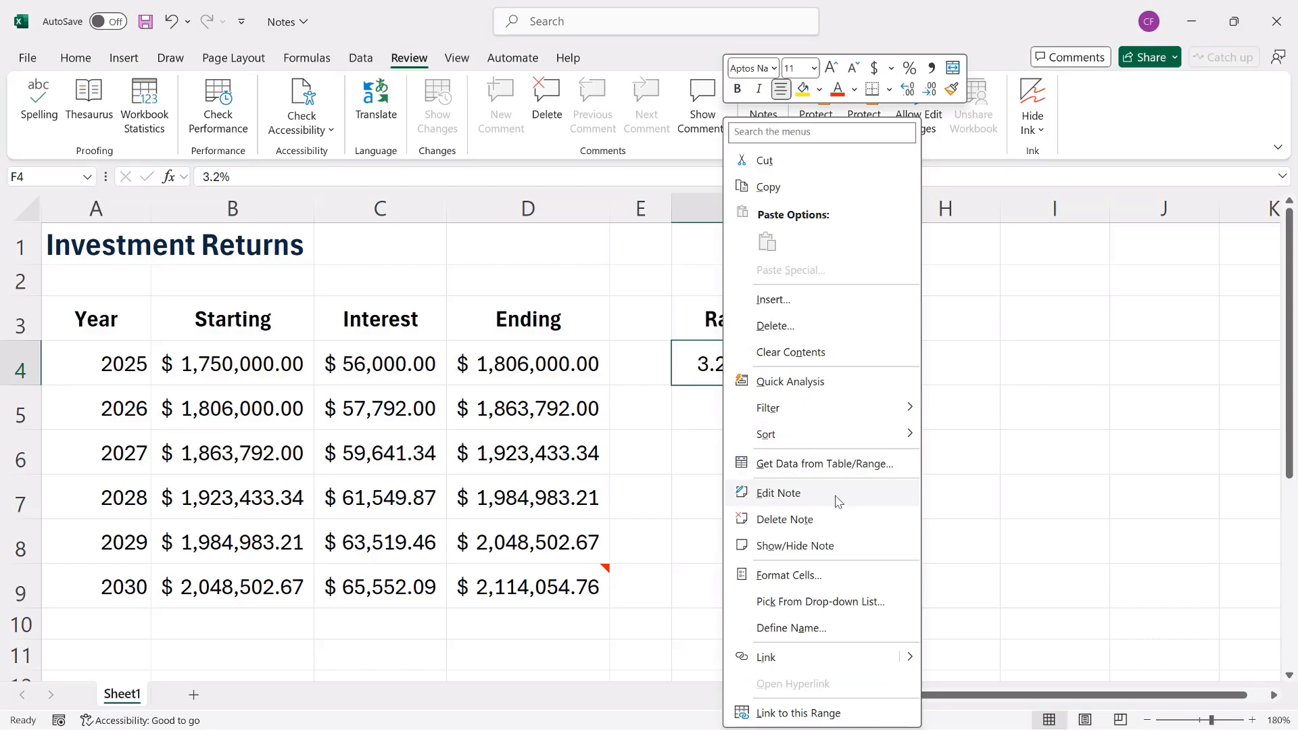
left_click(860, 524)
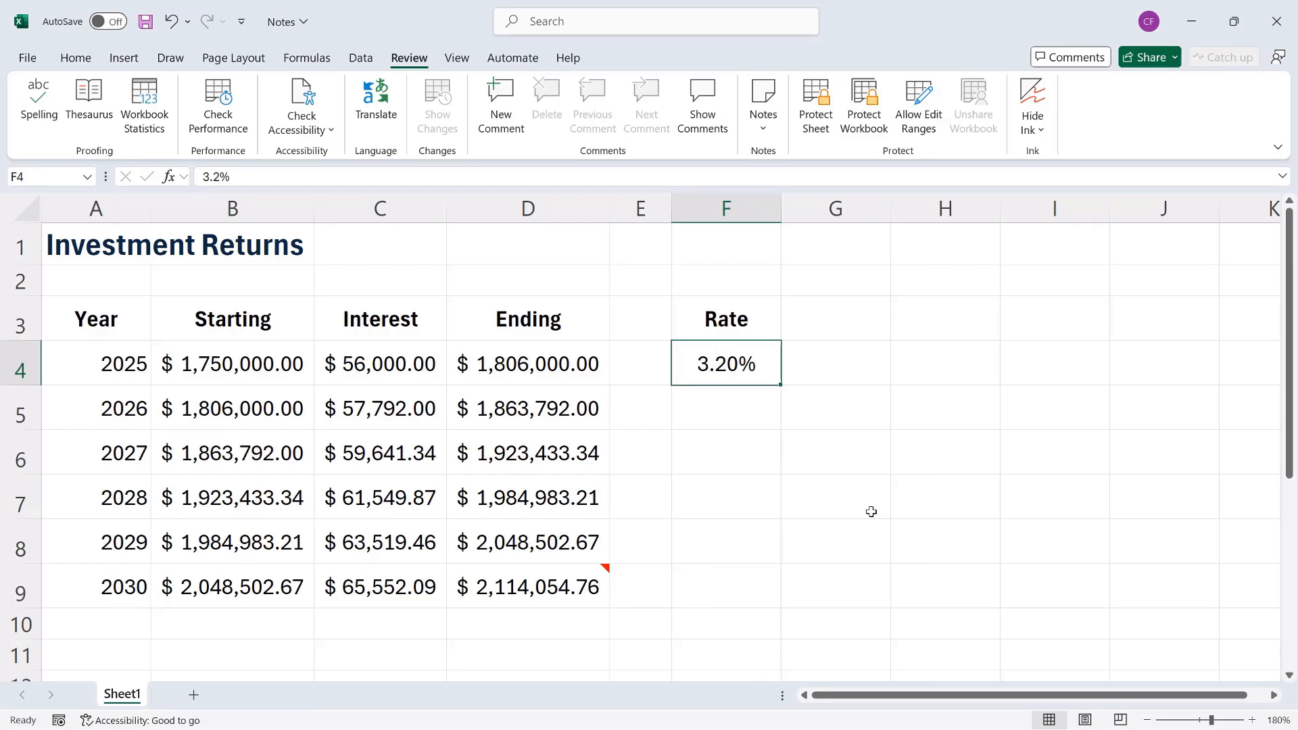
key("ctrl+z")
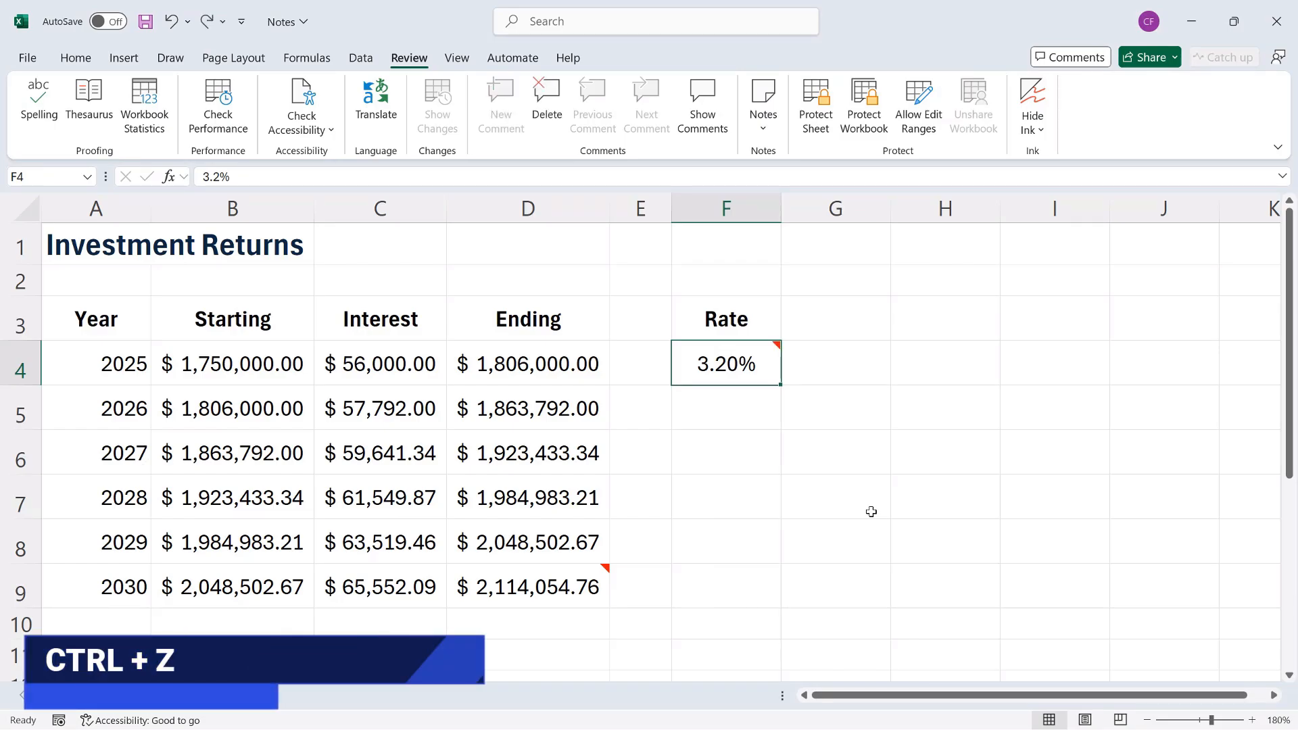
key("ctrl+y")
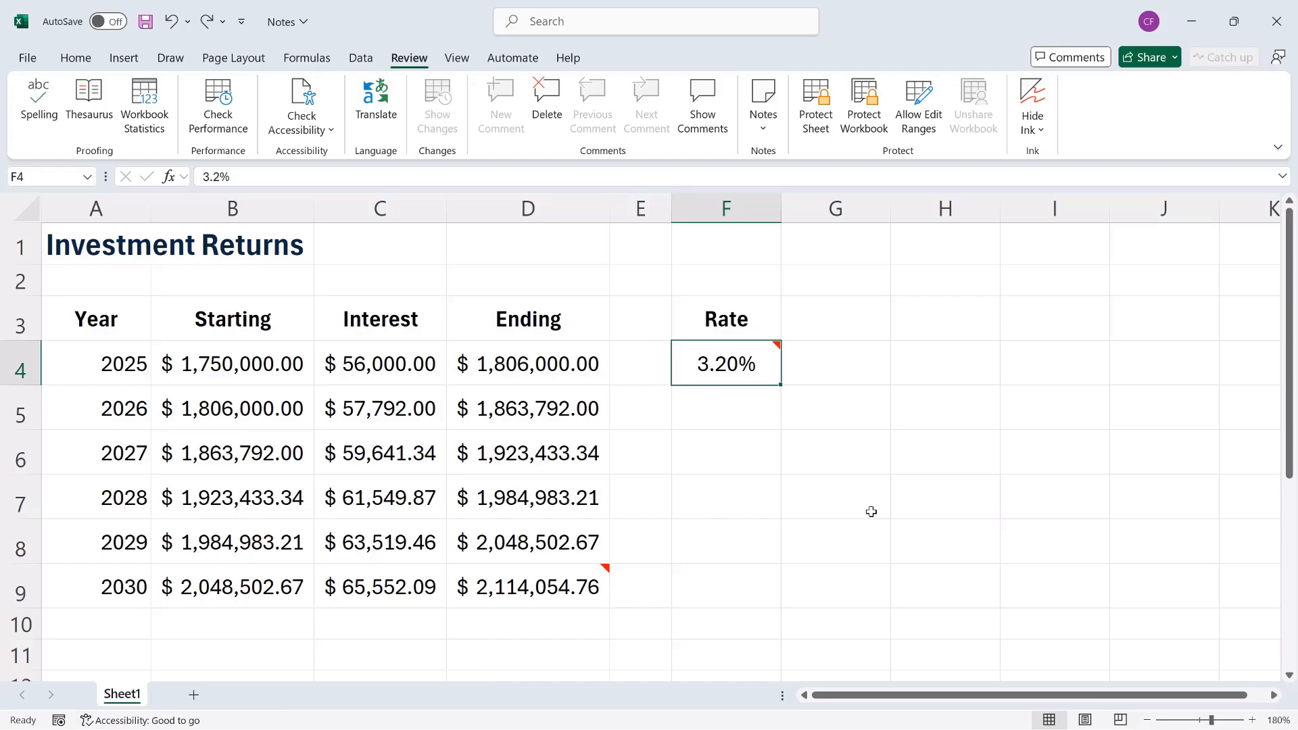